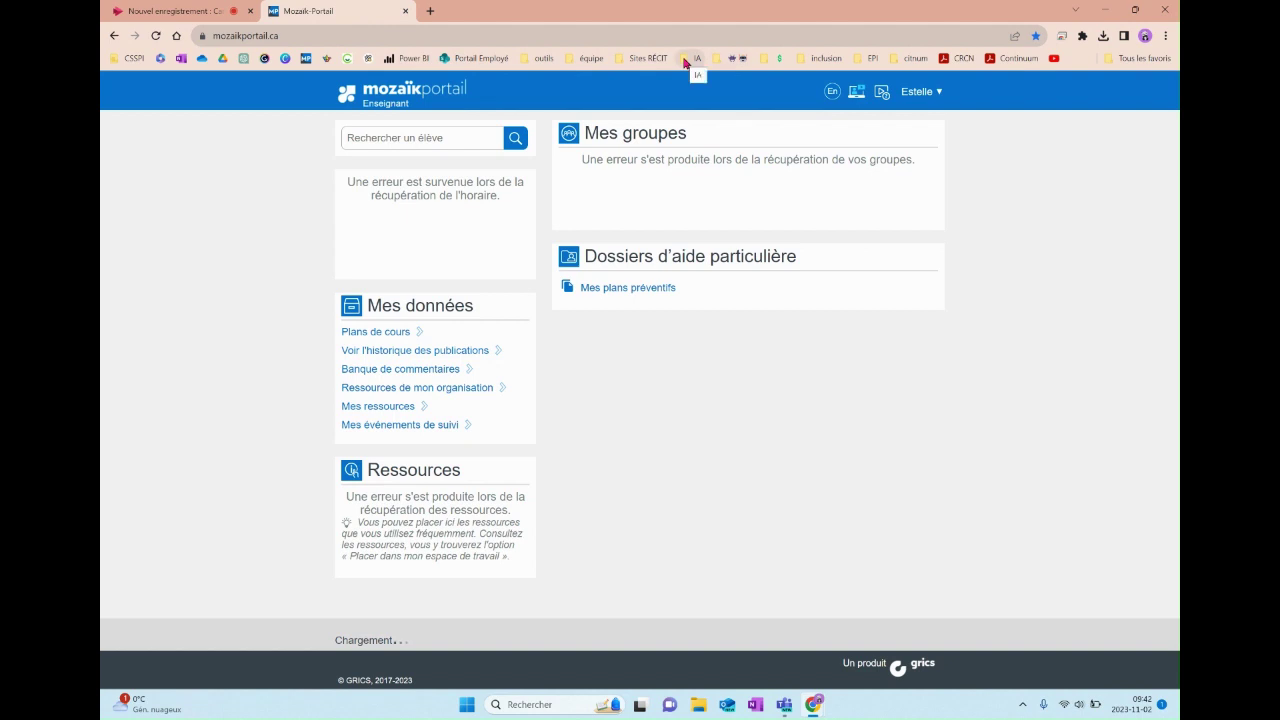
- Open the Mozaïk portal in a new browser tab and display the report card (Bulletin) of group 001
click(429, 11)
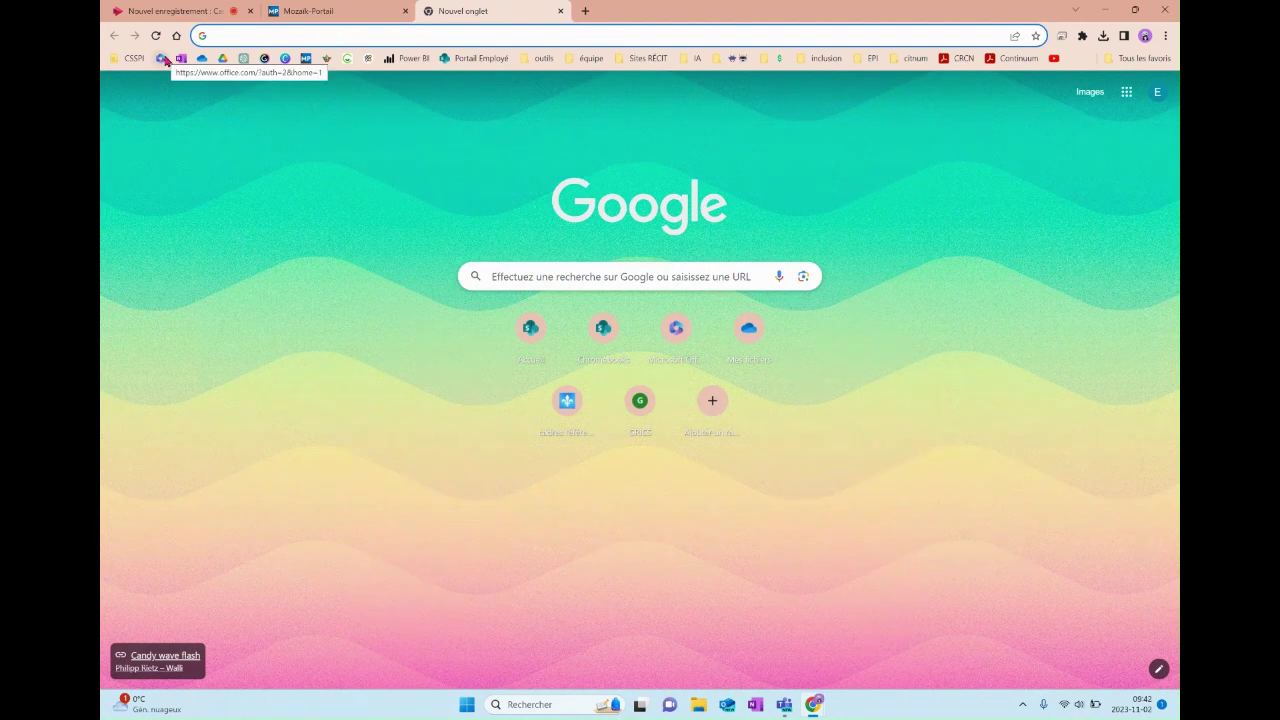
click(306, 58)
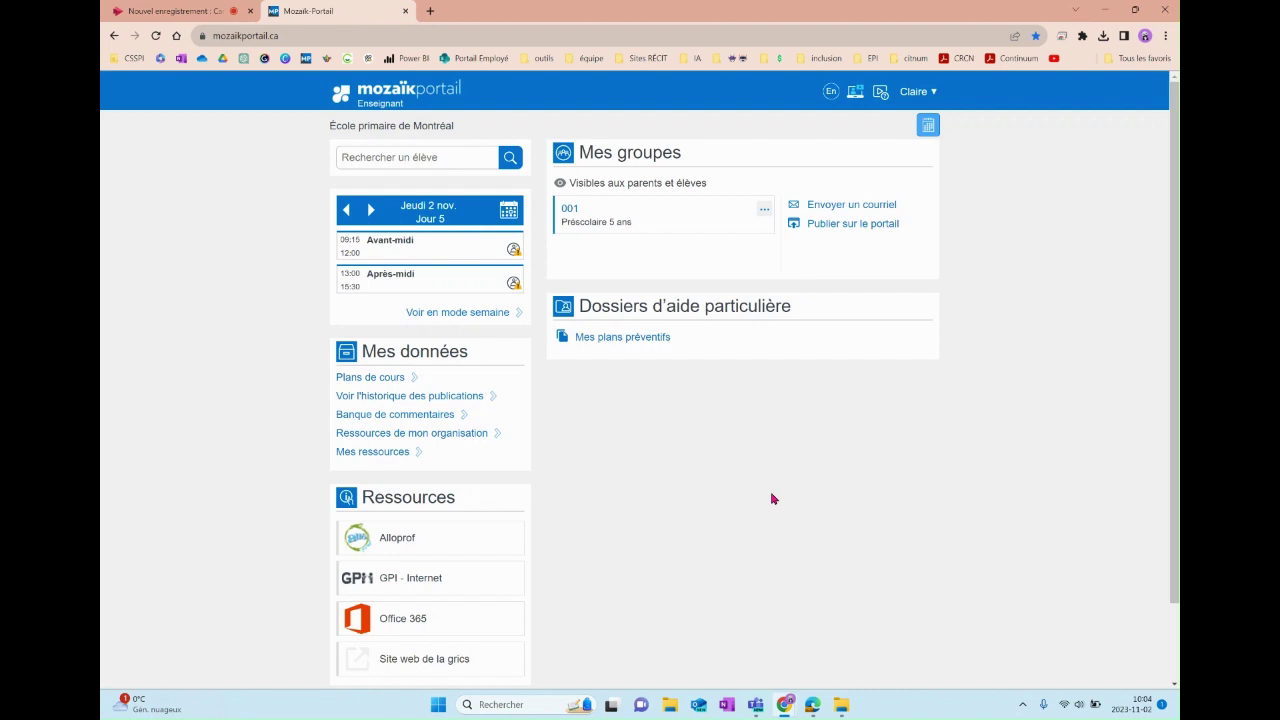
click(570, 210)
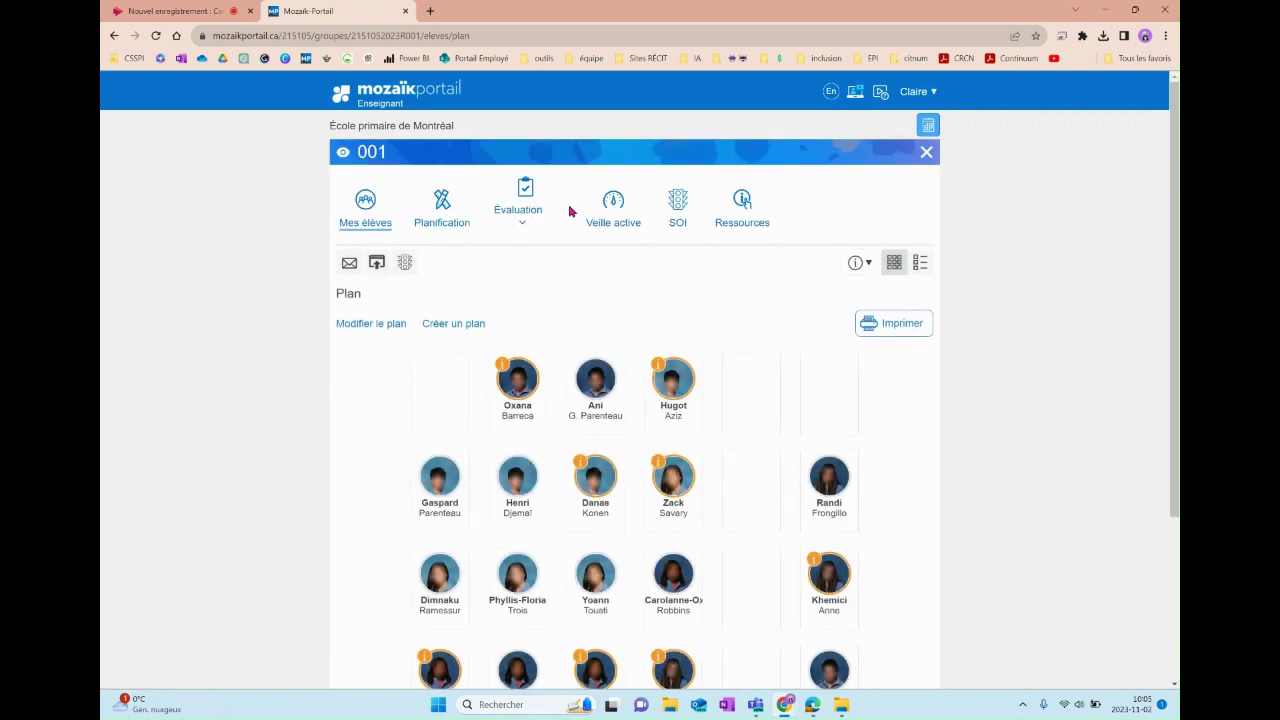
click(522, 228)
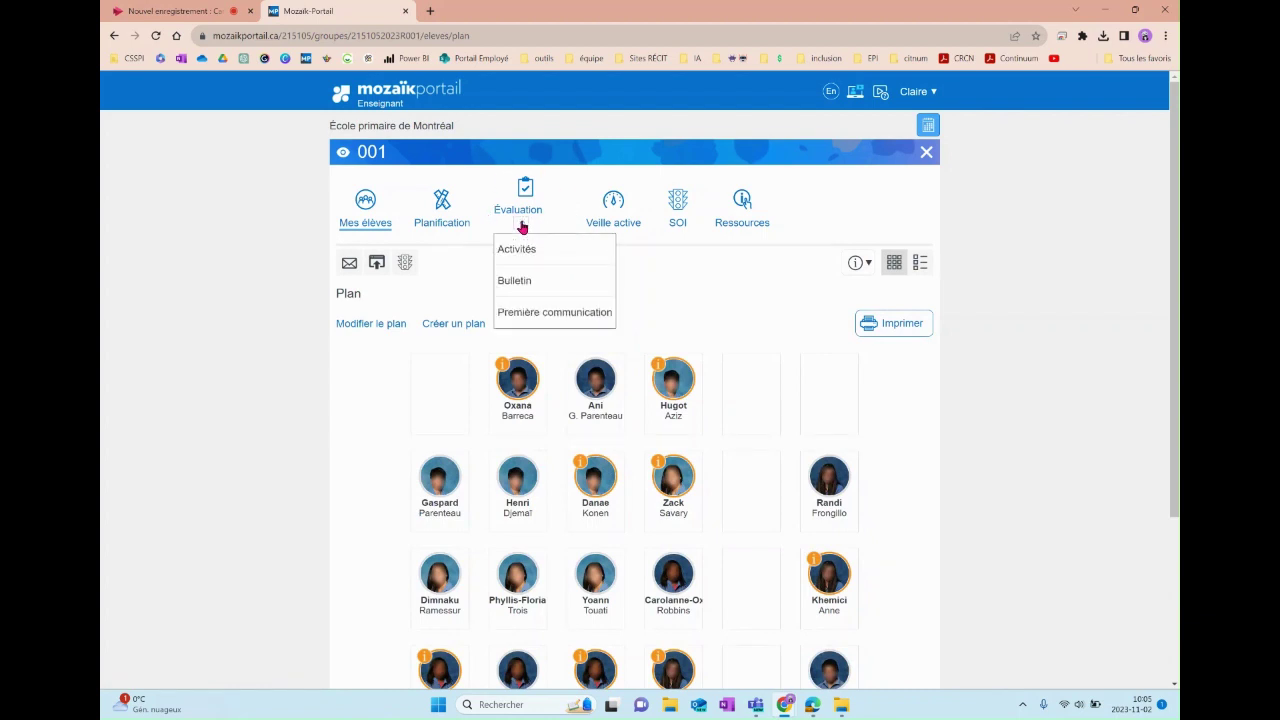
click(530, 286)
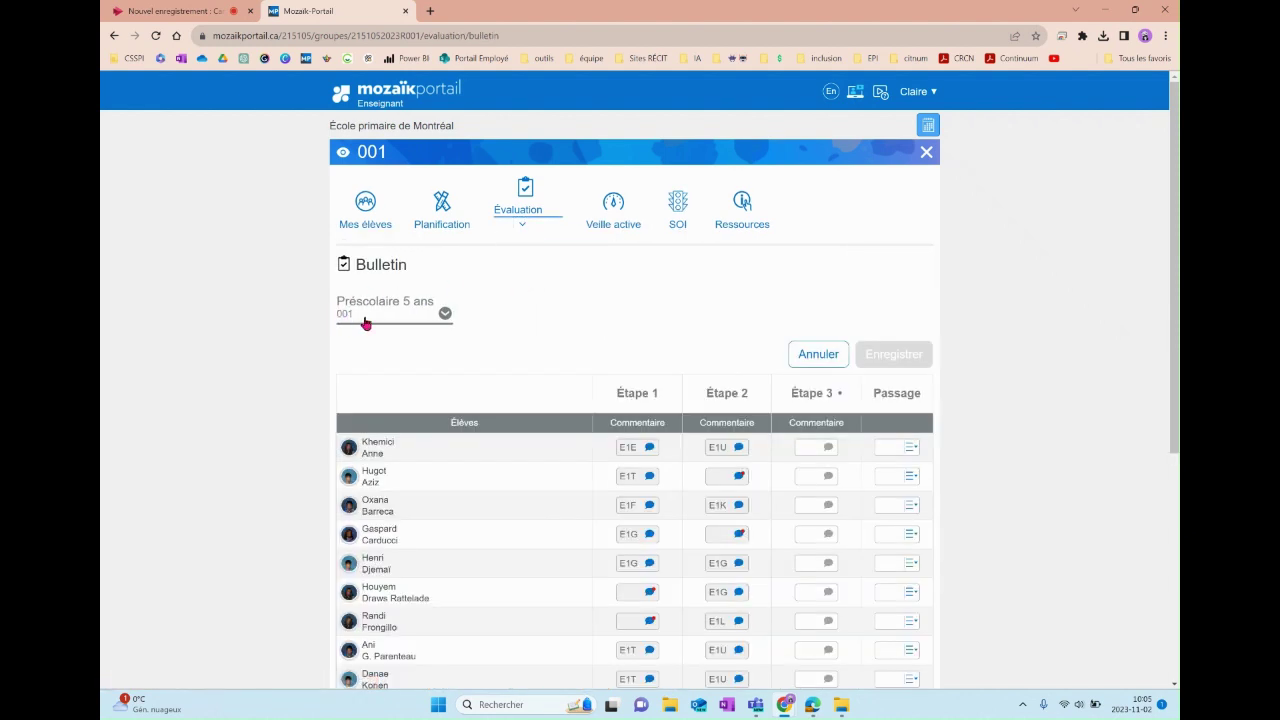
- Switch the report card to the Préscolaire group PRESCO-01 and display its competency results
click(445, 316)
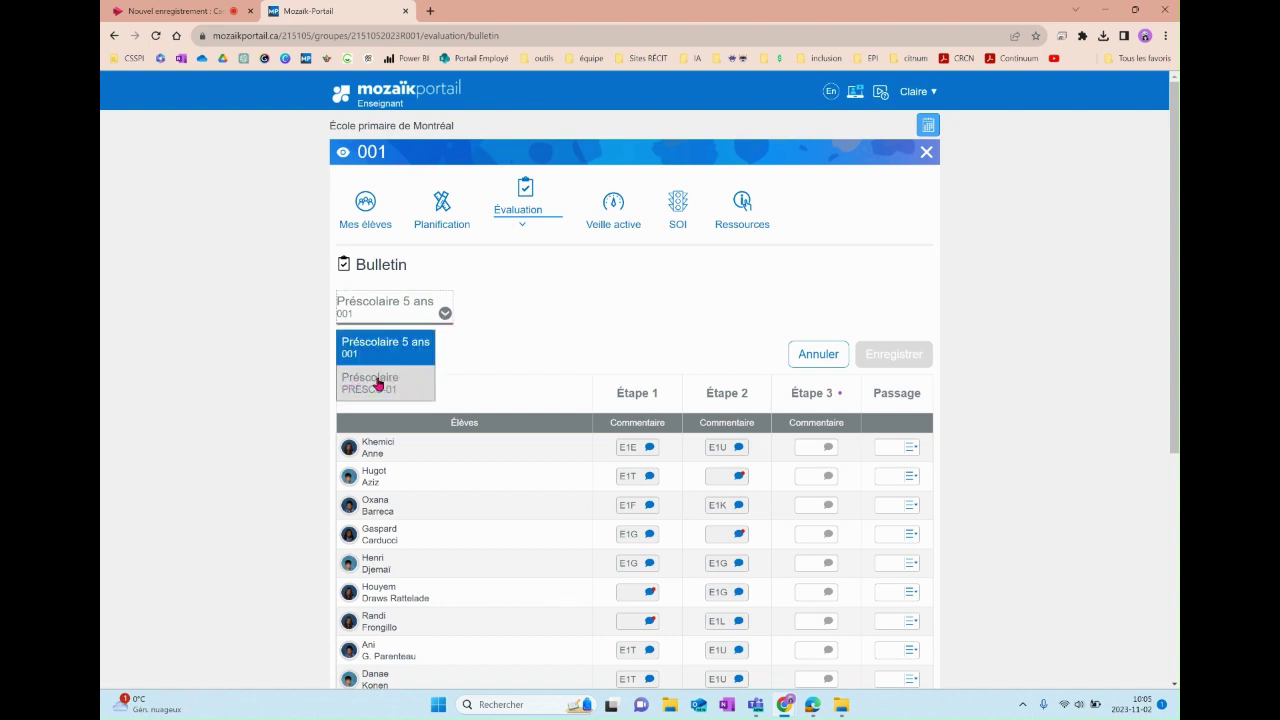
click(376, 385)
scroll(268, 363, down, 3)
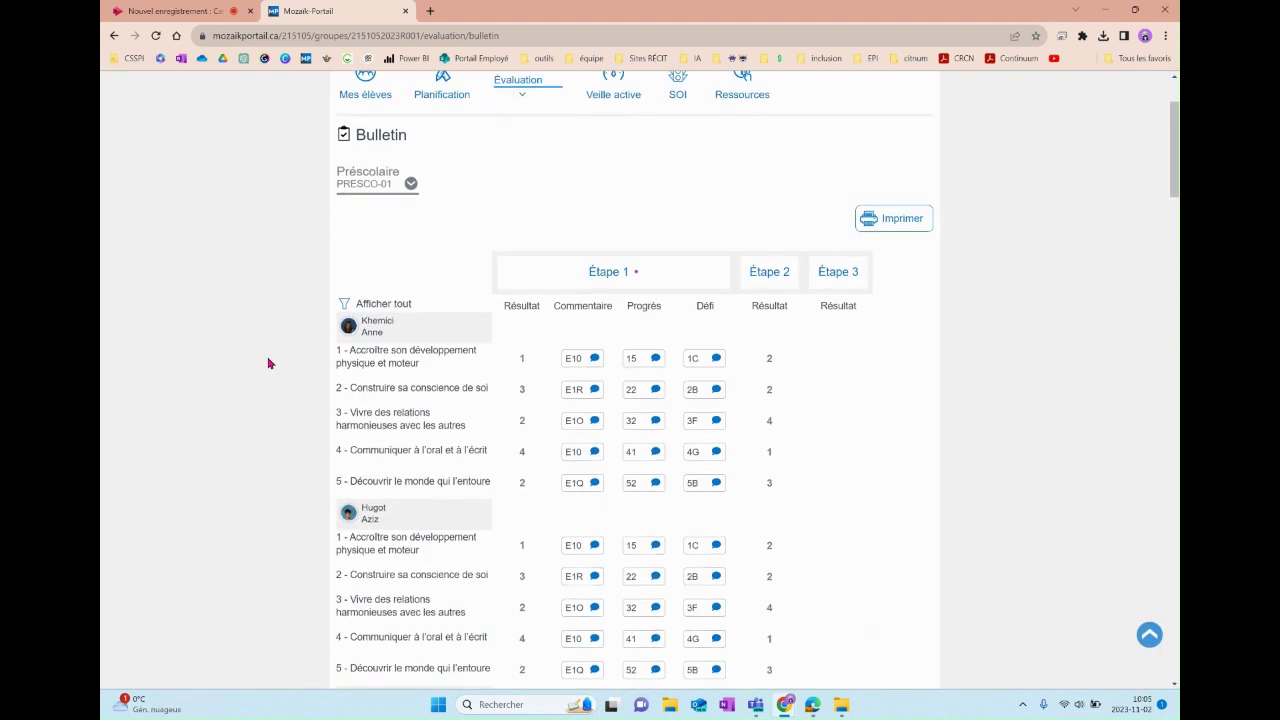
scroll(268, 363, down, 1)
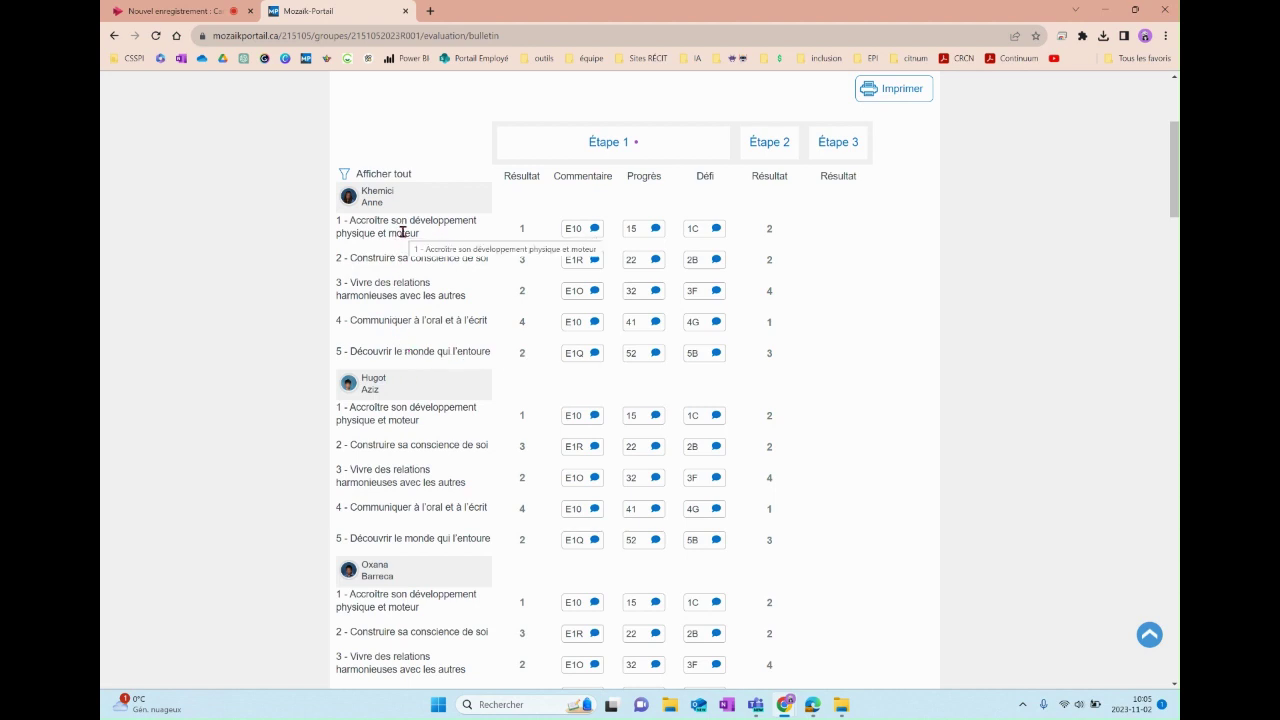
- Filter the results by competency 3 and by competency 5, and restore the view of all competencies
click(369, 174)
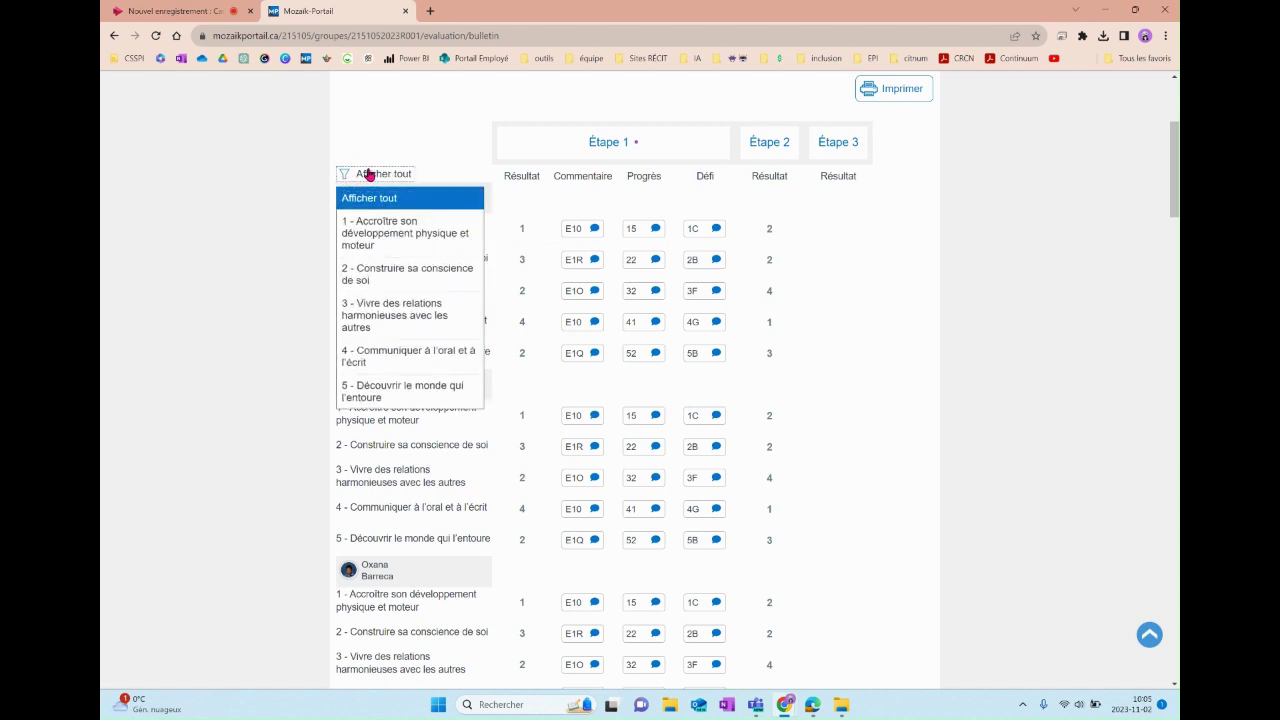
click(379, 317)
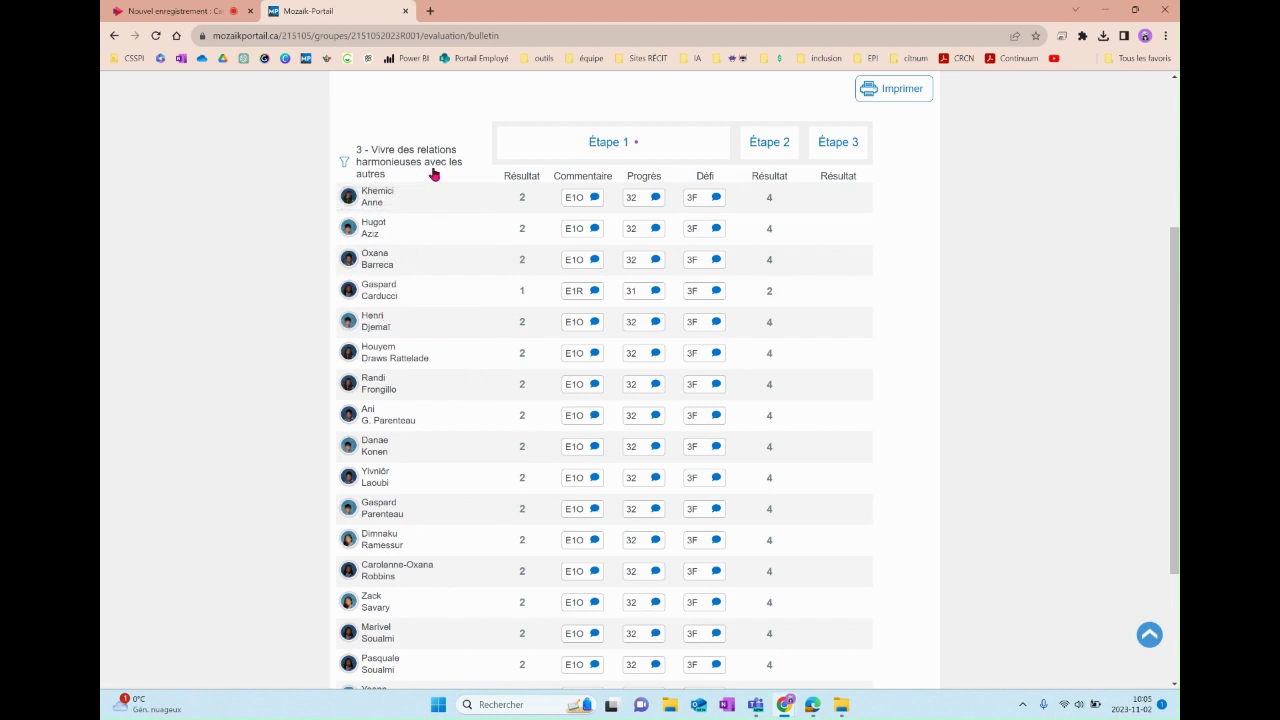
click(346, 163)
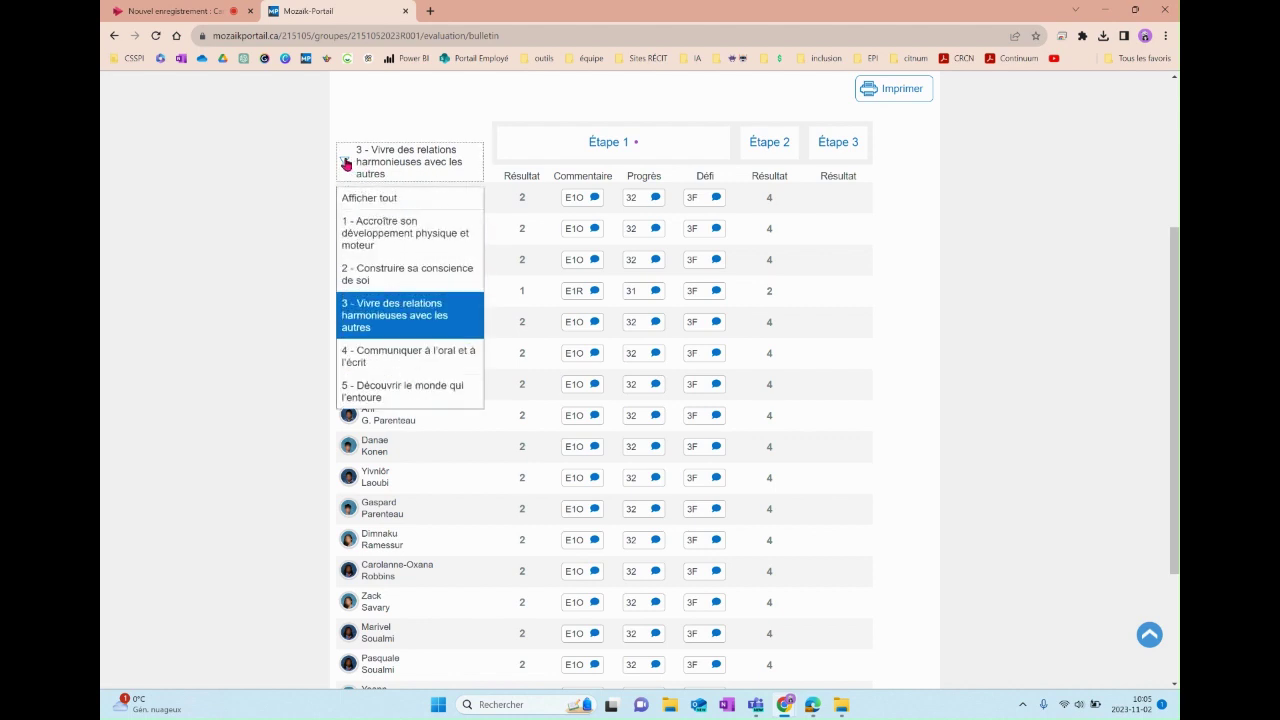
click(392, 391)
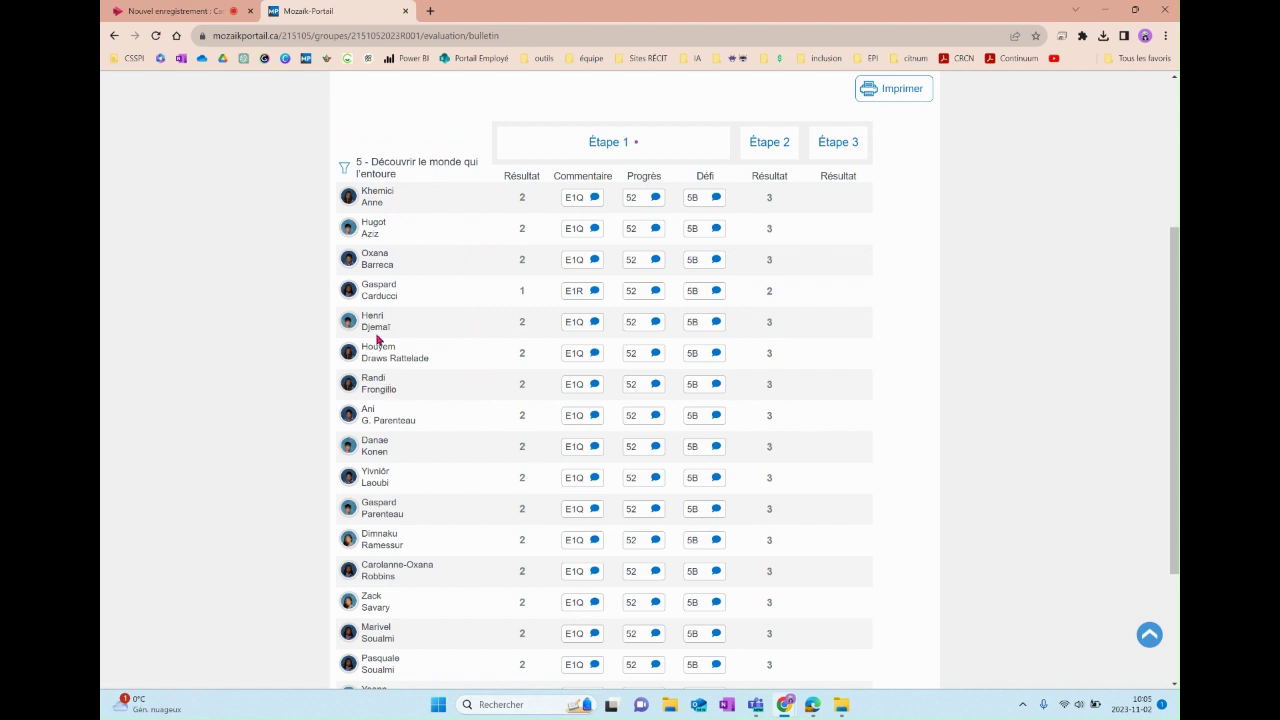
click(346, 165)
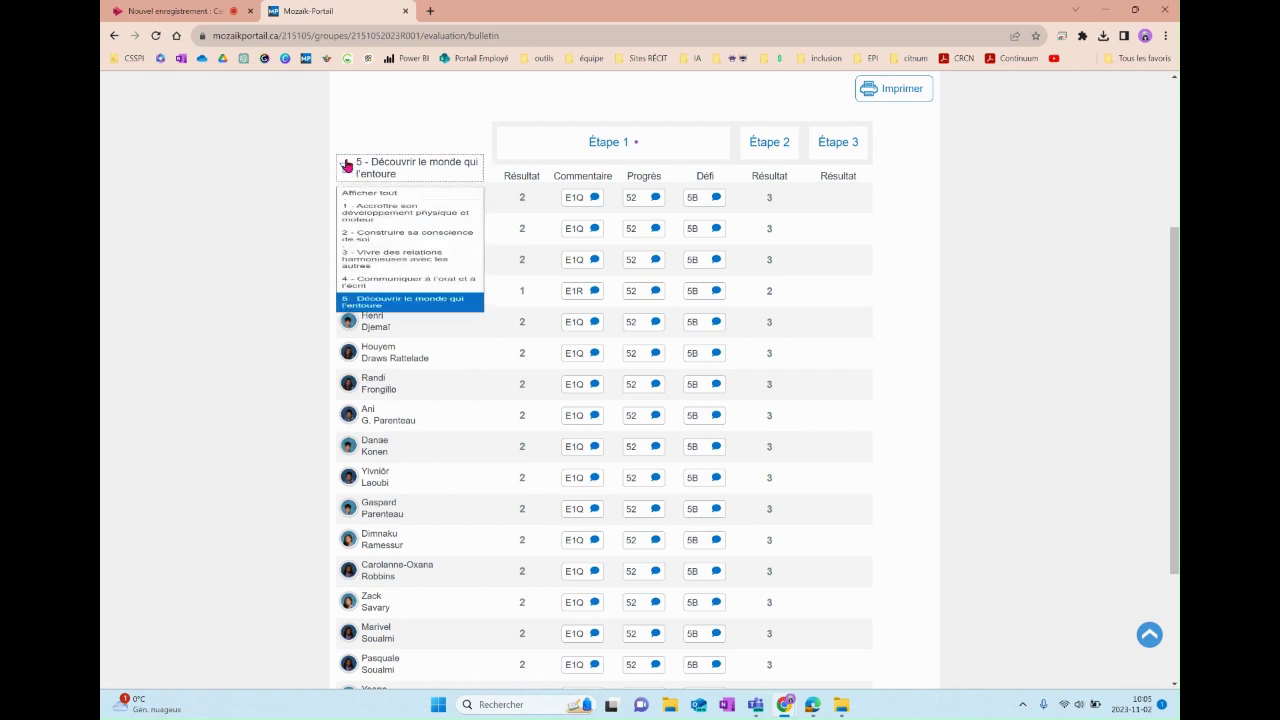
click(390, 200)
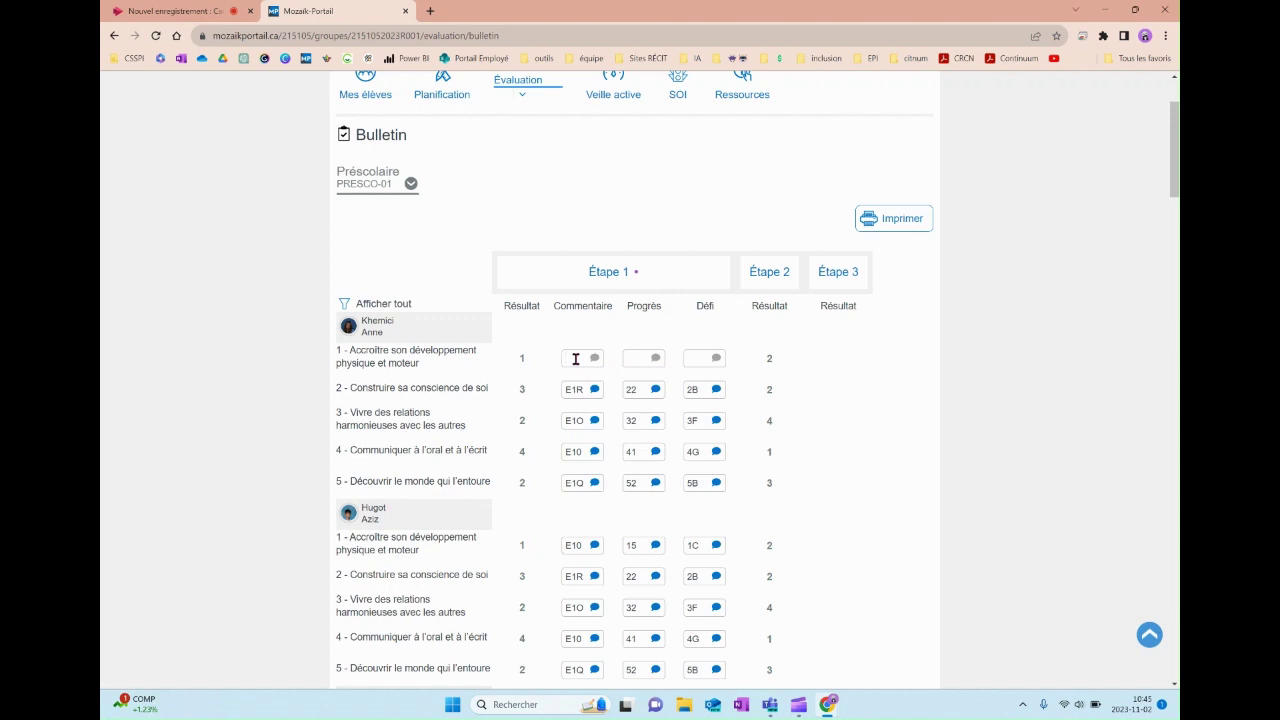
- Enter comment code E10 for the first student's competency 1 in Étape 1 and append bank comments 14 and 18
text(E10)
key(Return)
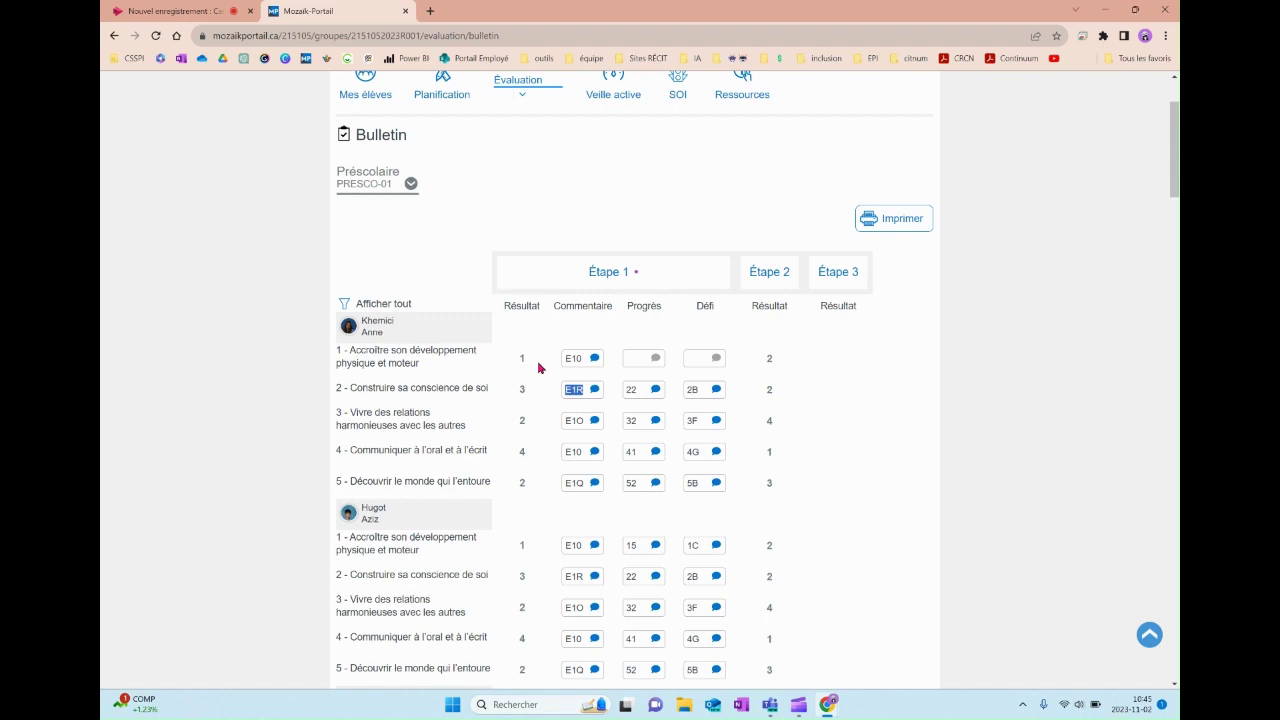
click(595, 359)
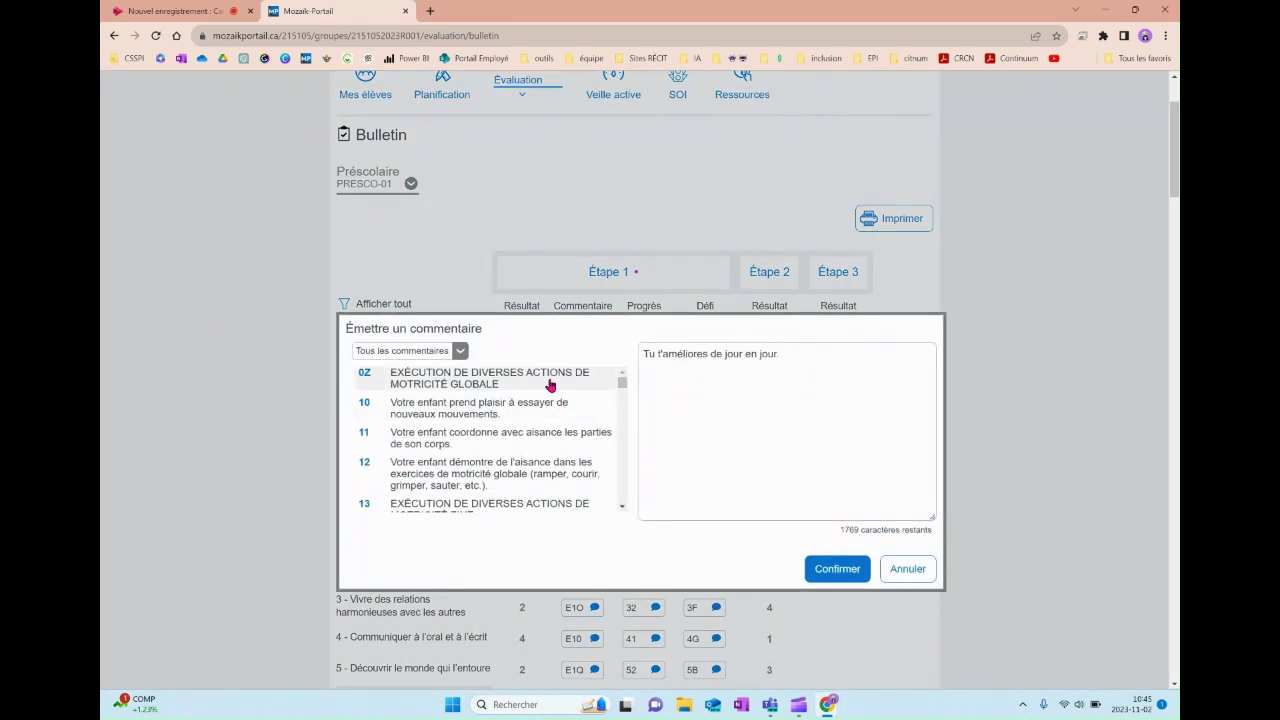
scroll(549, 385, down, 2)
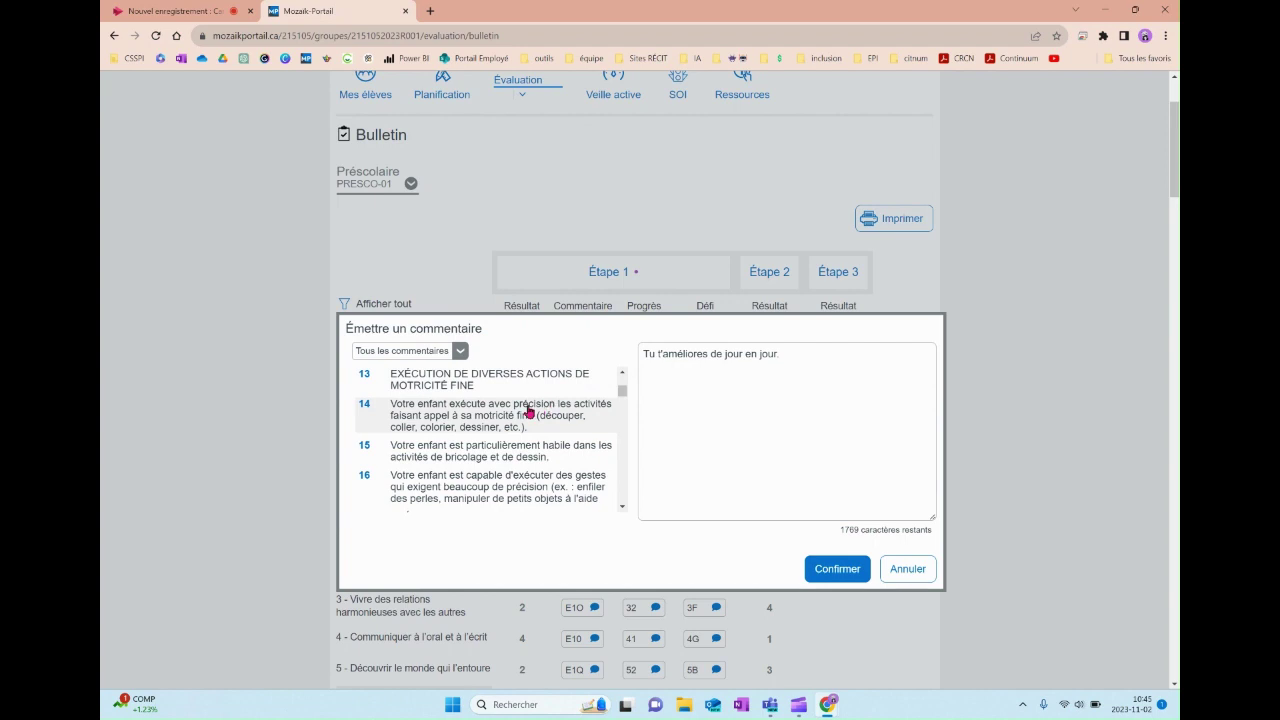
click(528, 410)
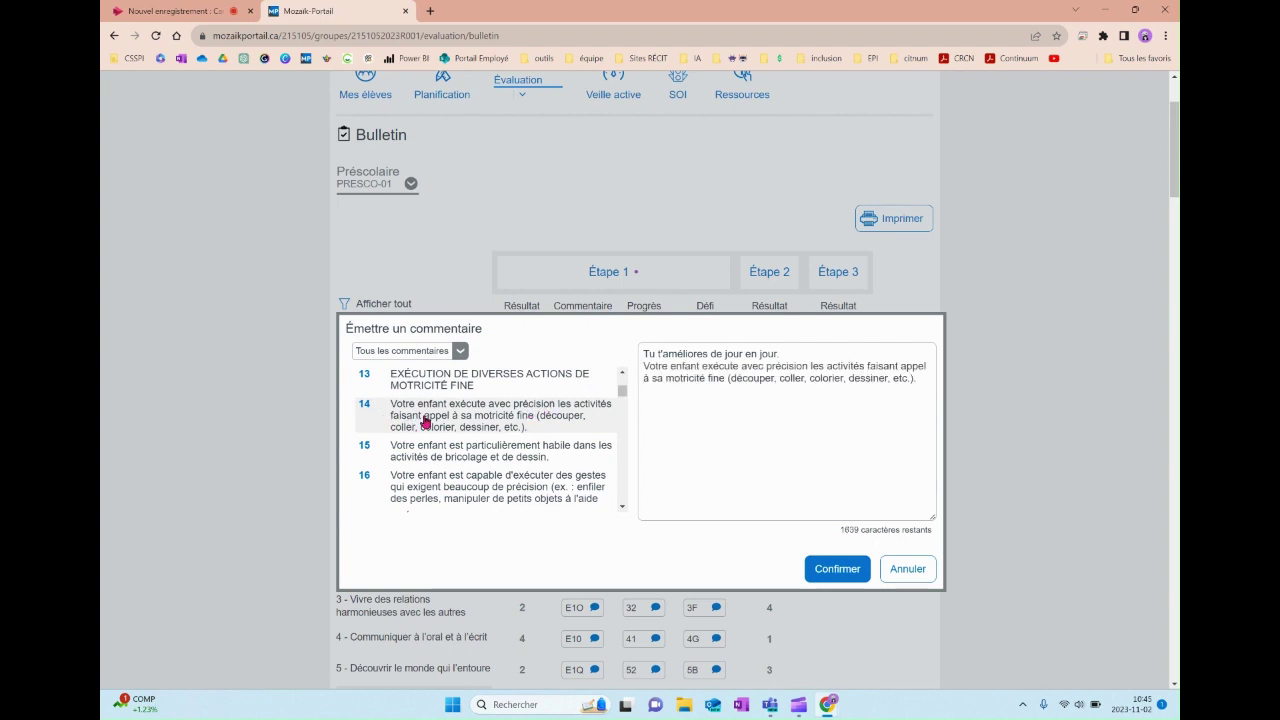
scroll(425, 420, down, 3)
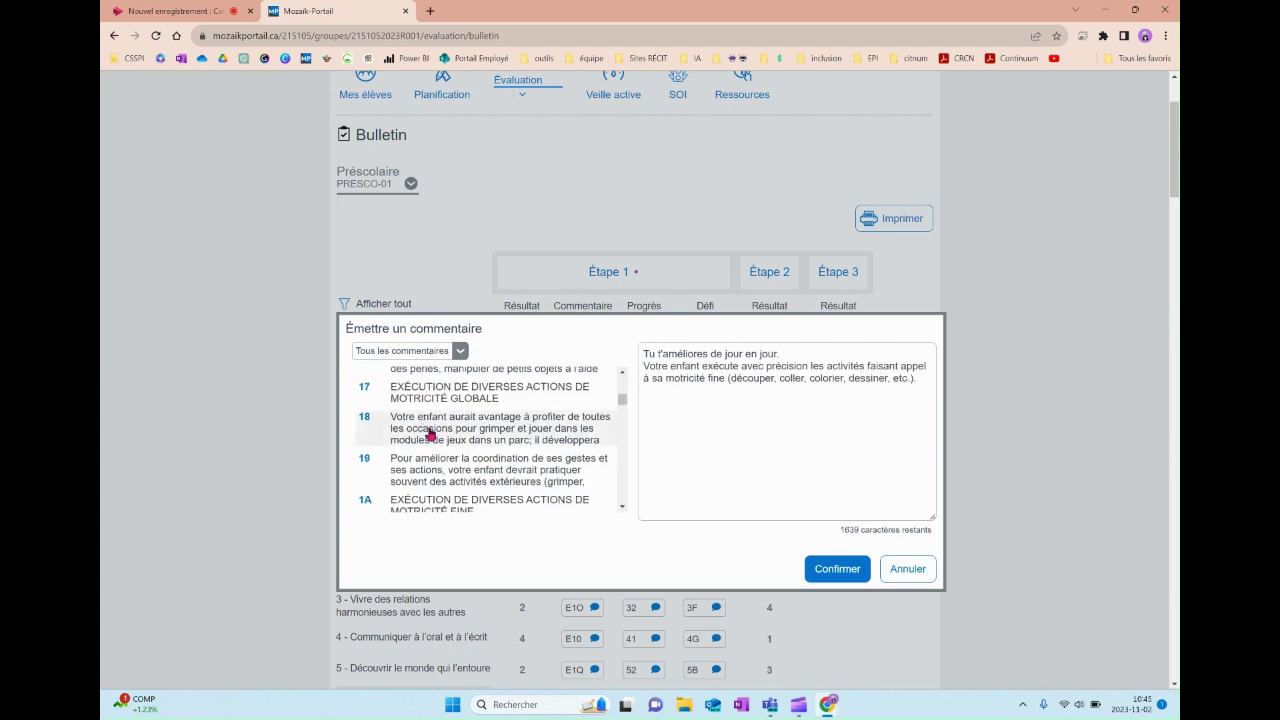
click(430, 433)
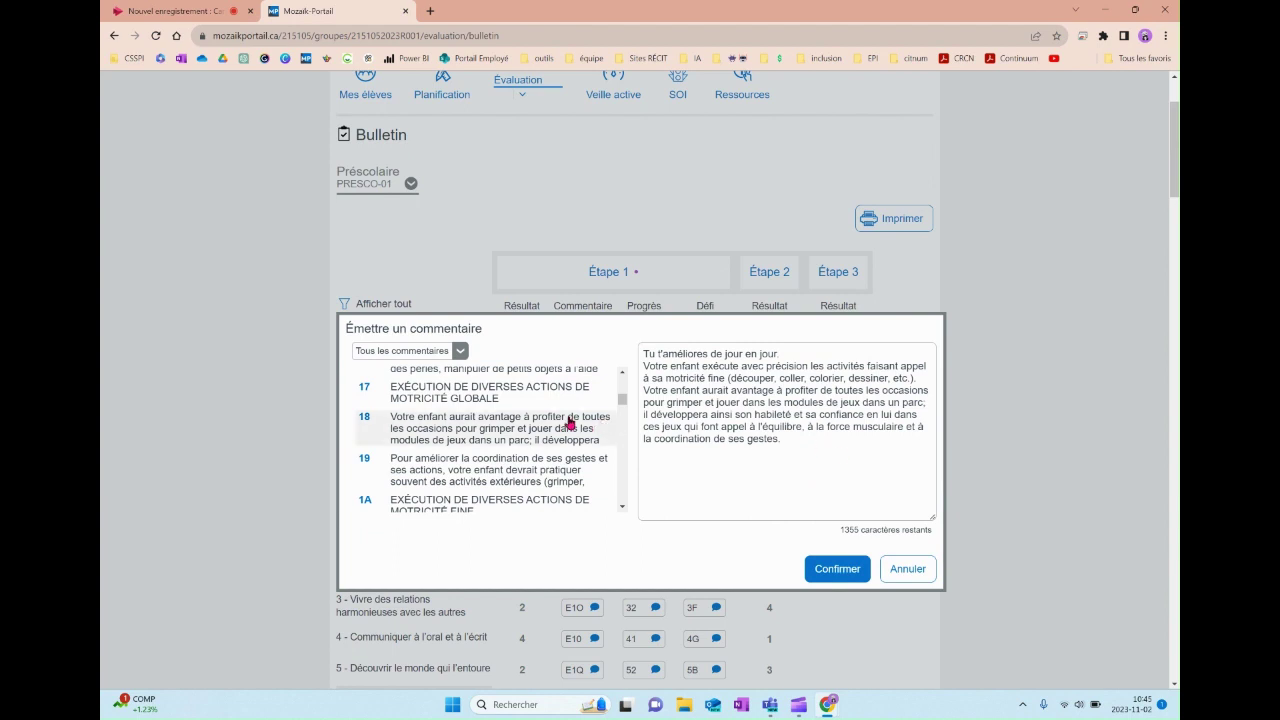
- Replace the whole comment text with "Bravo, un bel engagement" and append bank comment 18 below it
drag(789, 443, 641, 350)
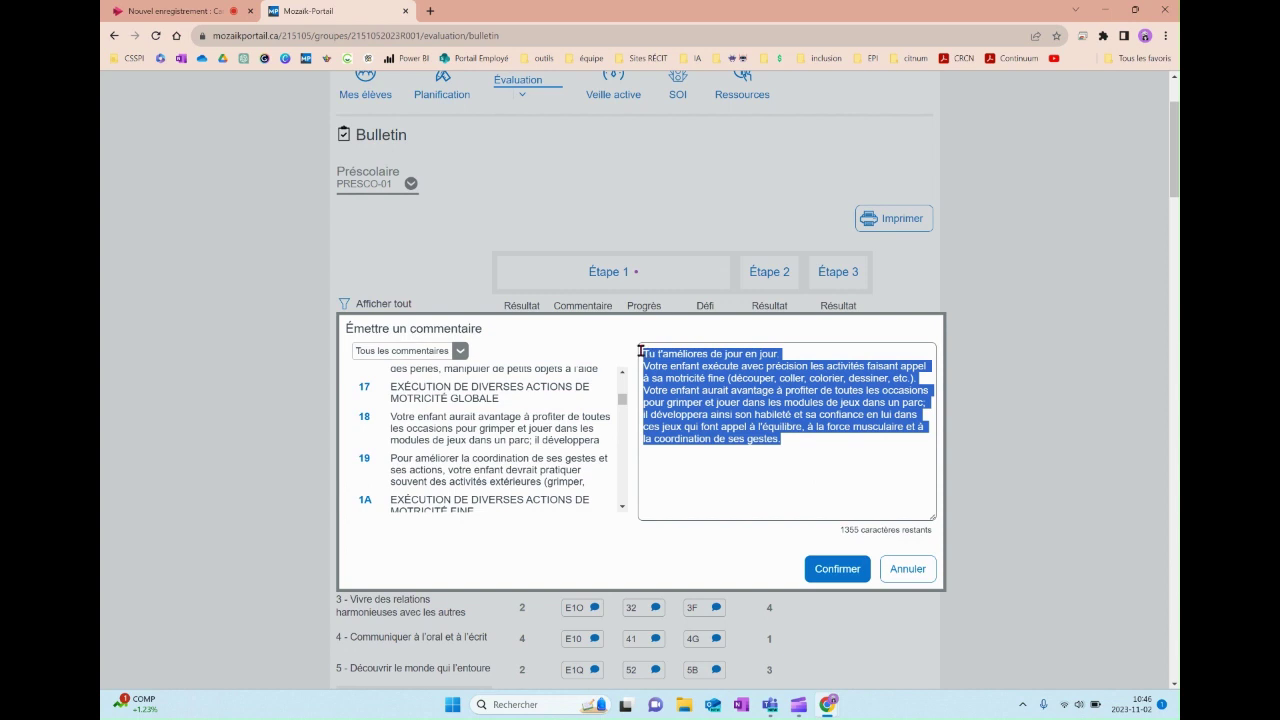
text(bRAVO.)
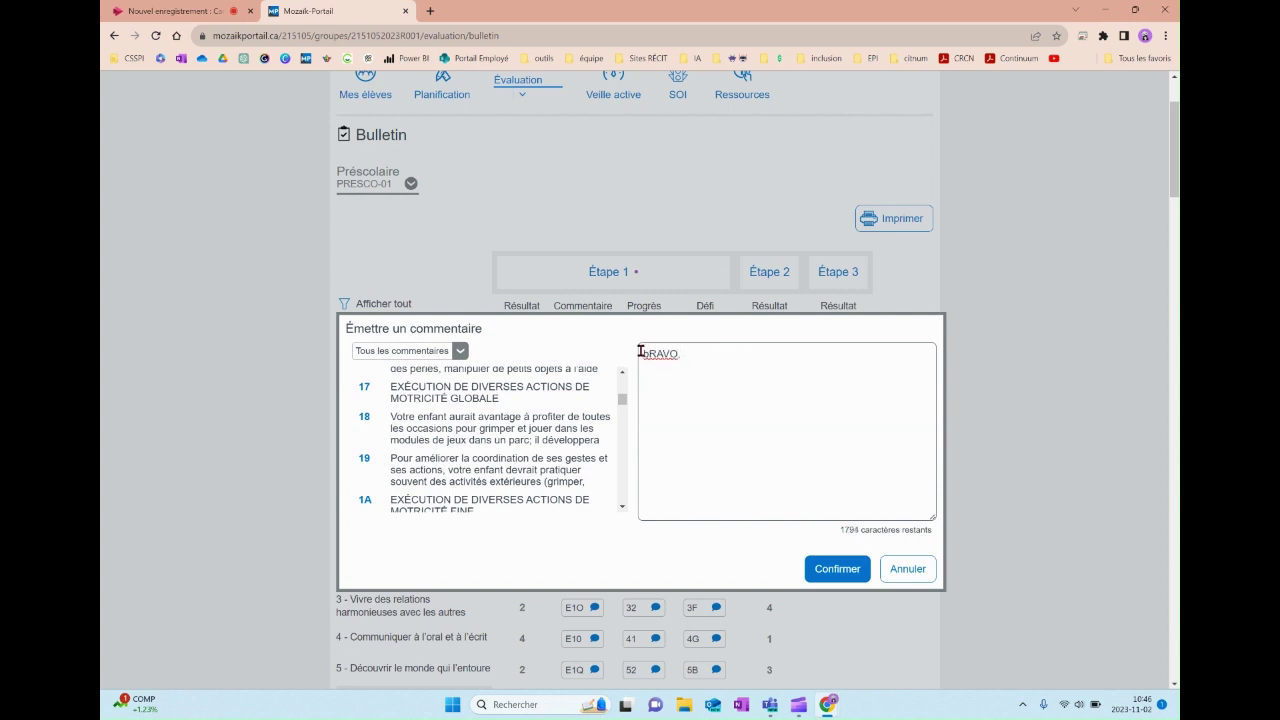
key(BackSpace)
key(BackSpace)
key(BackSpace)
key(BackSpace)
key(BackSpace)
key(BackSpace)
text(Bravo, un bel engagement)
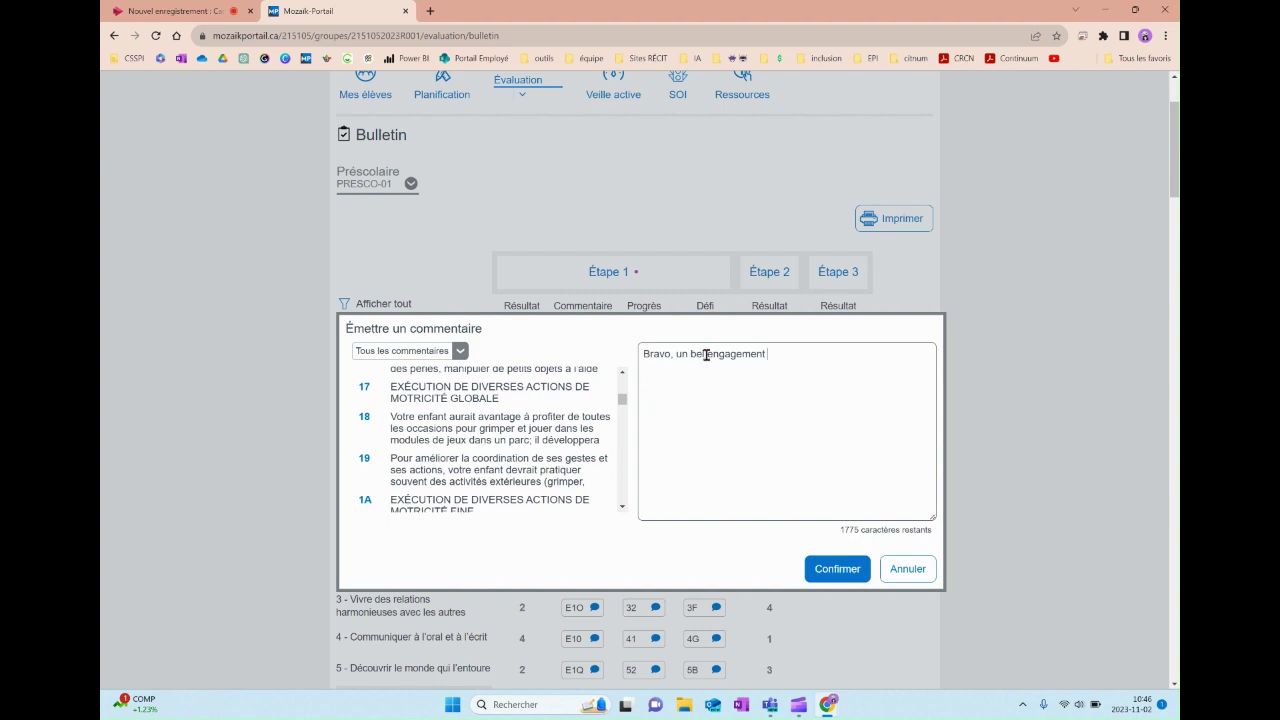
click(527, 425)
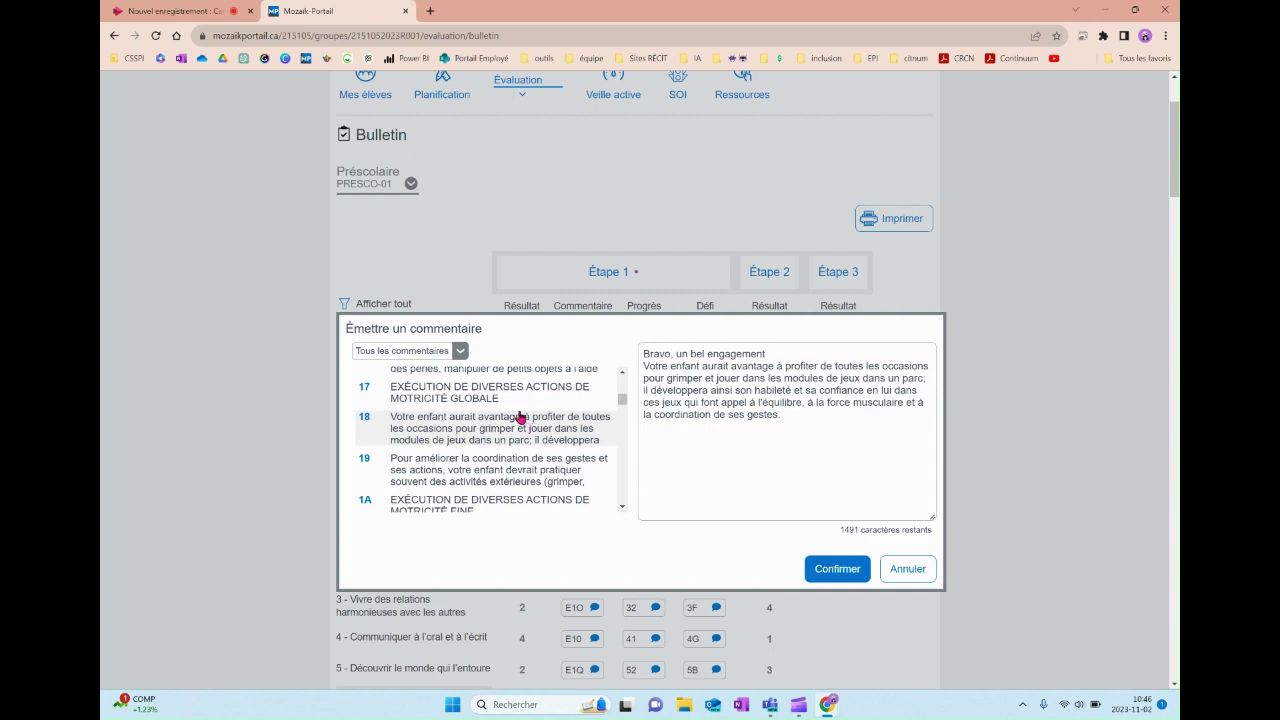
- Restrict the comment bank to the REG category, append comment MM1 and confirm the comment
scroll(522, 420, down, 5)
scroll(520, 417, down, 2)
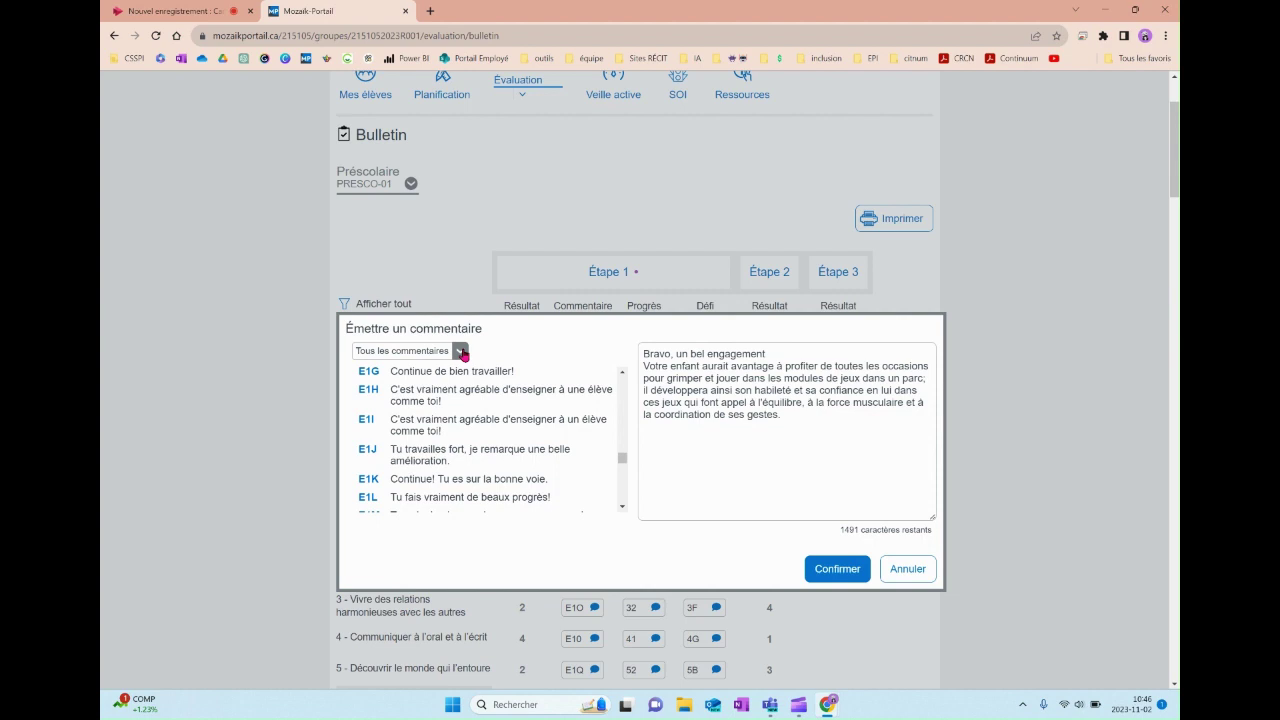
click(461, 351)
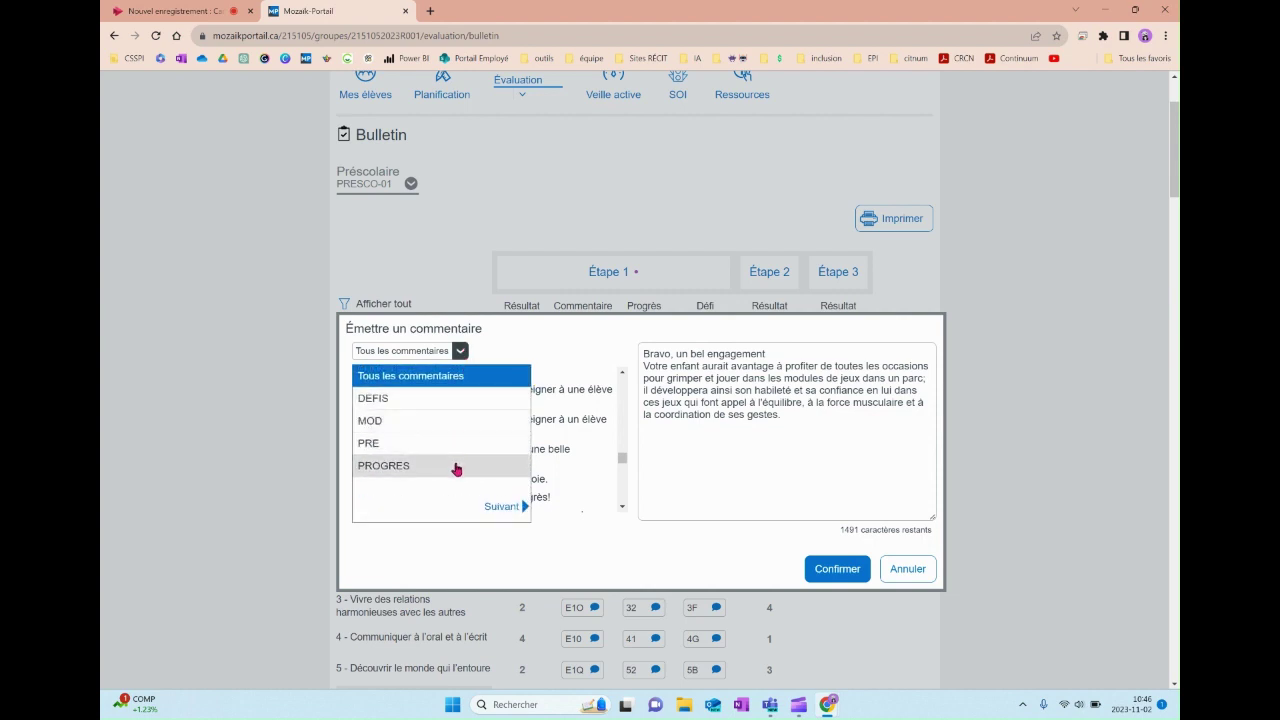
click(505, 507)
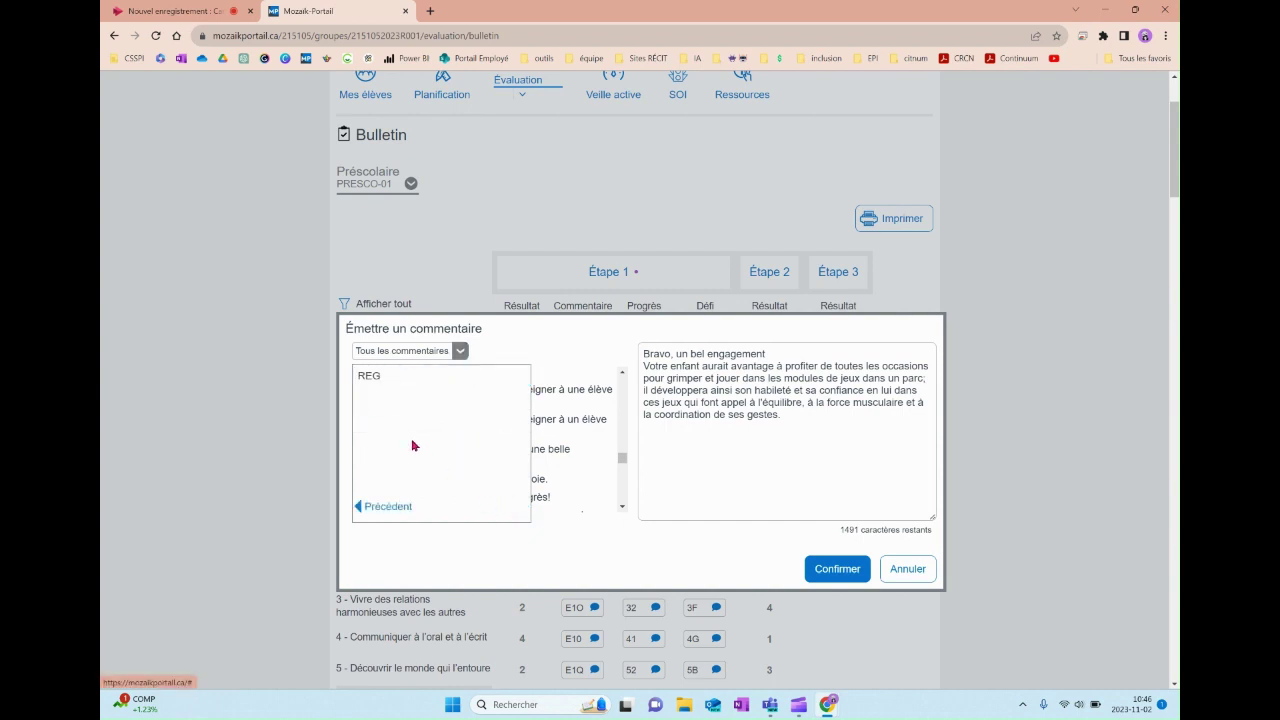
click(377, 377)
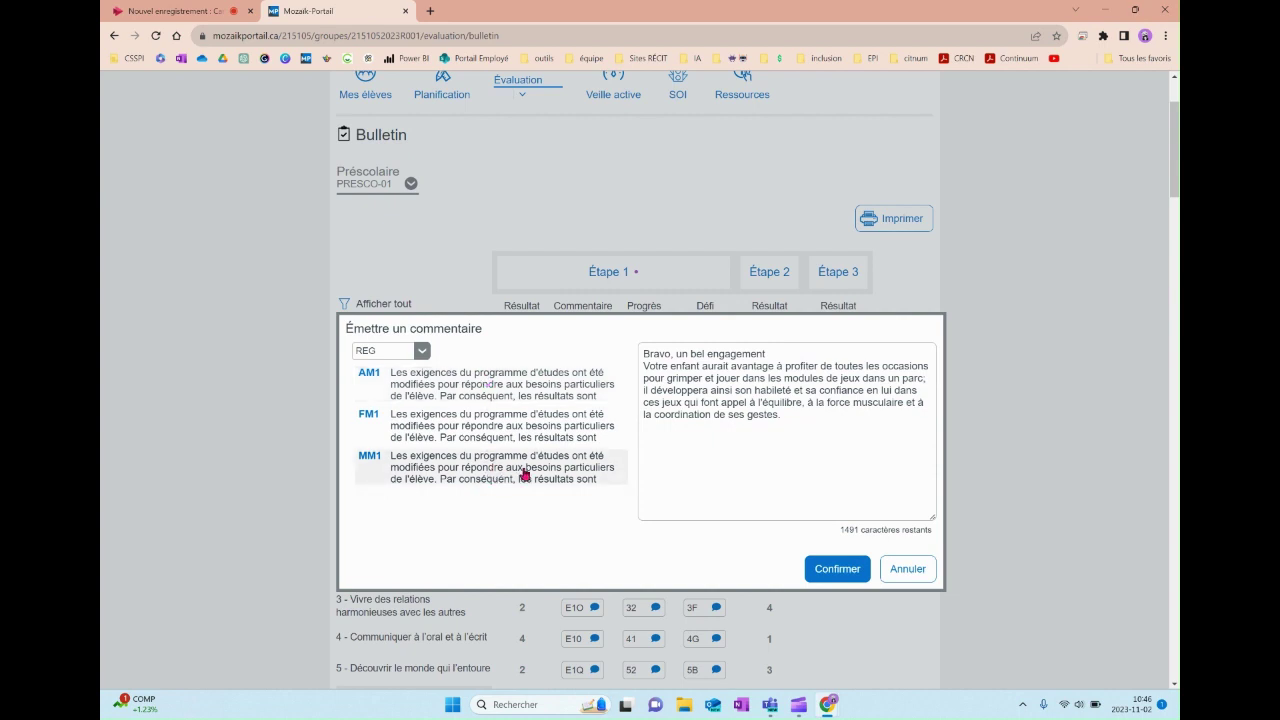
click(524, 474)
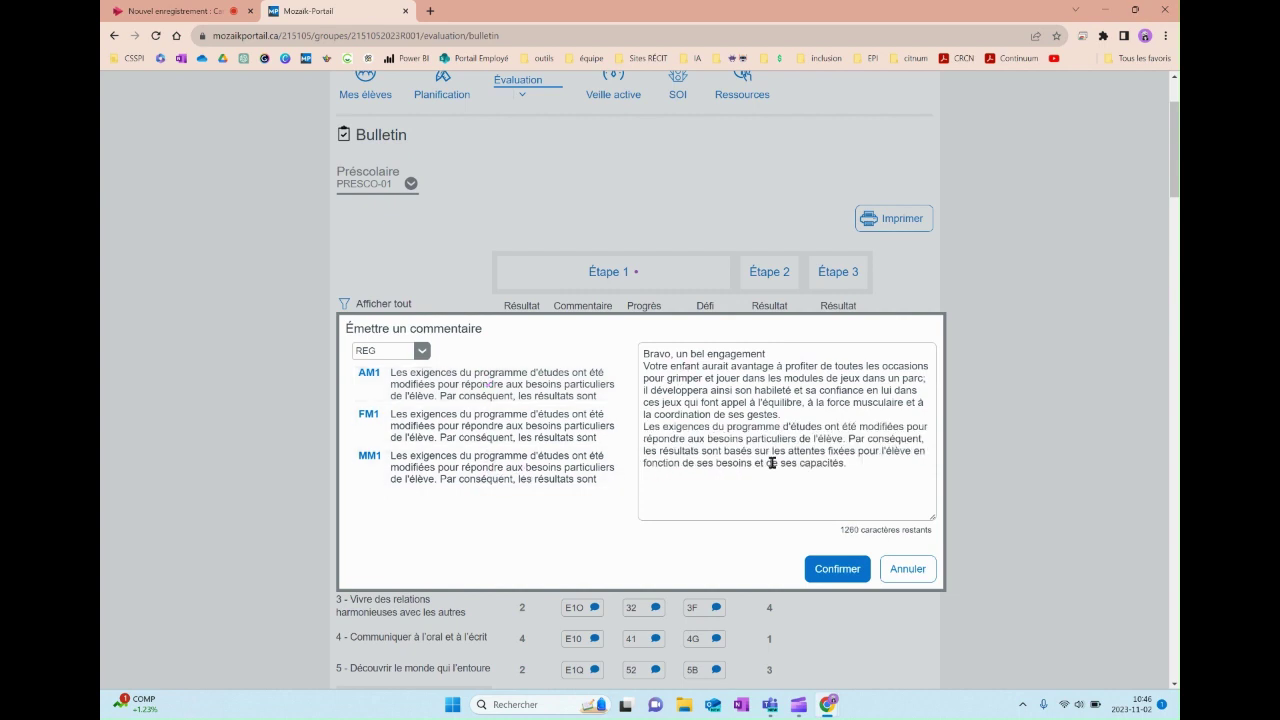
click(847, 568)
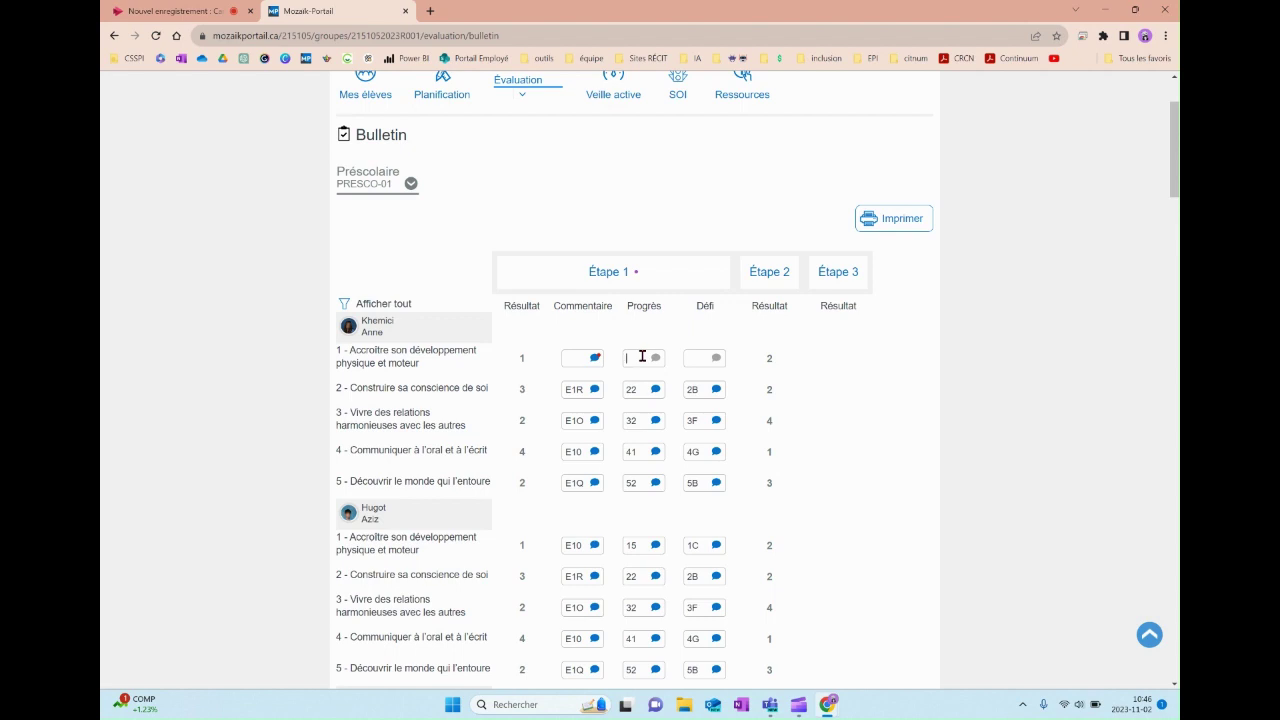
- Assign bank comment 0Z as the Progrès entry for the first student's competency 1 in Étape 1
click(655, 357)
click(531, 386)
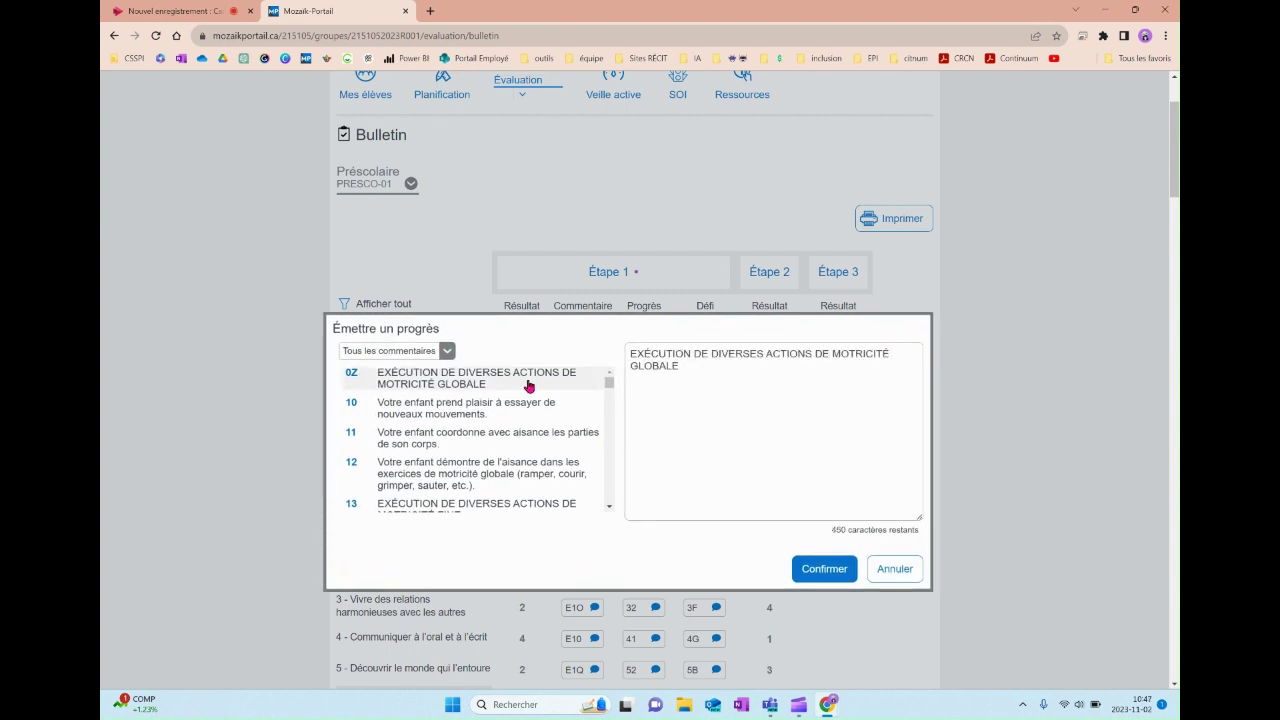
click(824, 570)
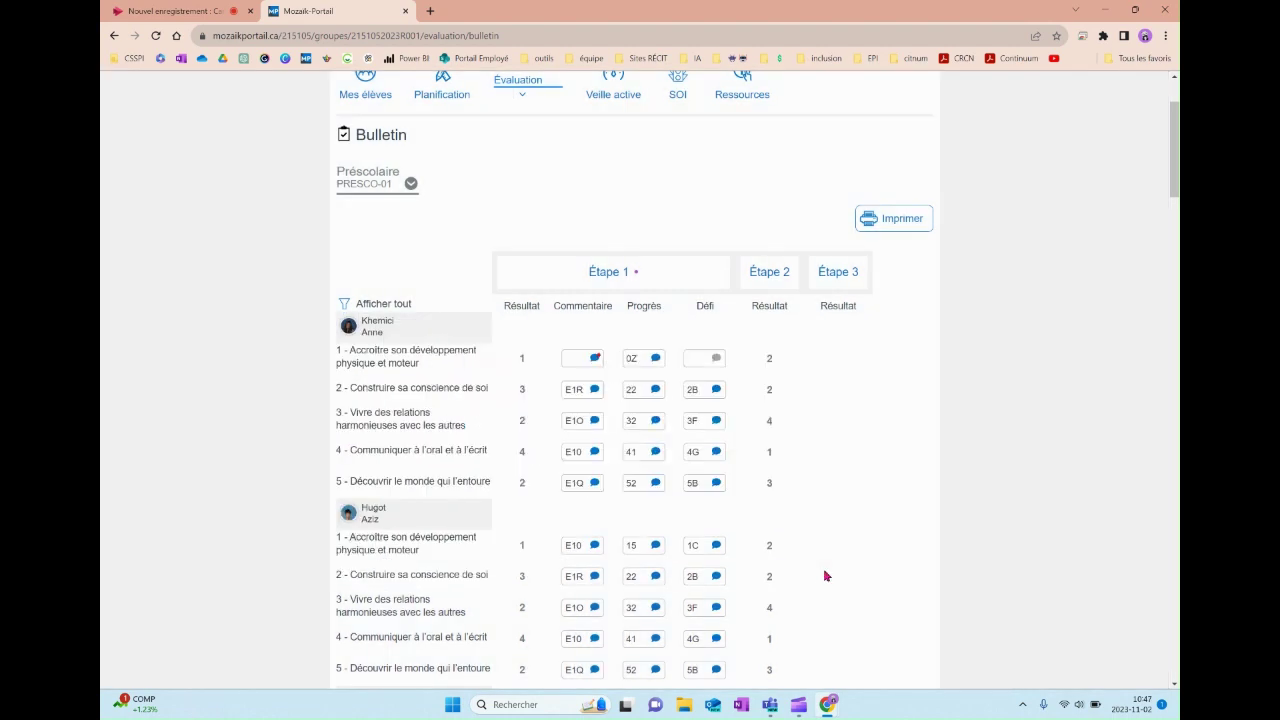
- Assign bank comment 11 as the Défi entry for the first student's competency 1 in Étape 1
click(716, 358)
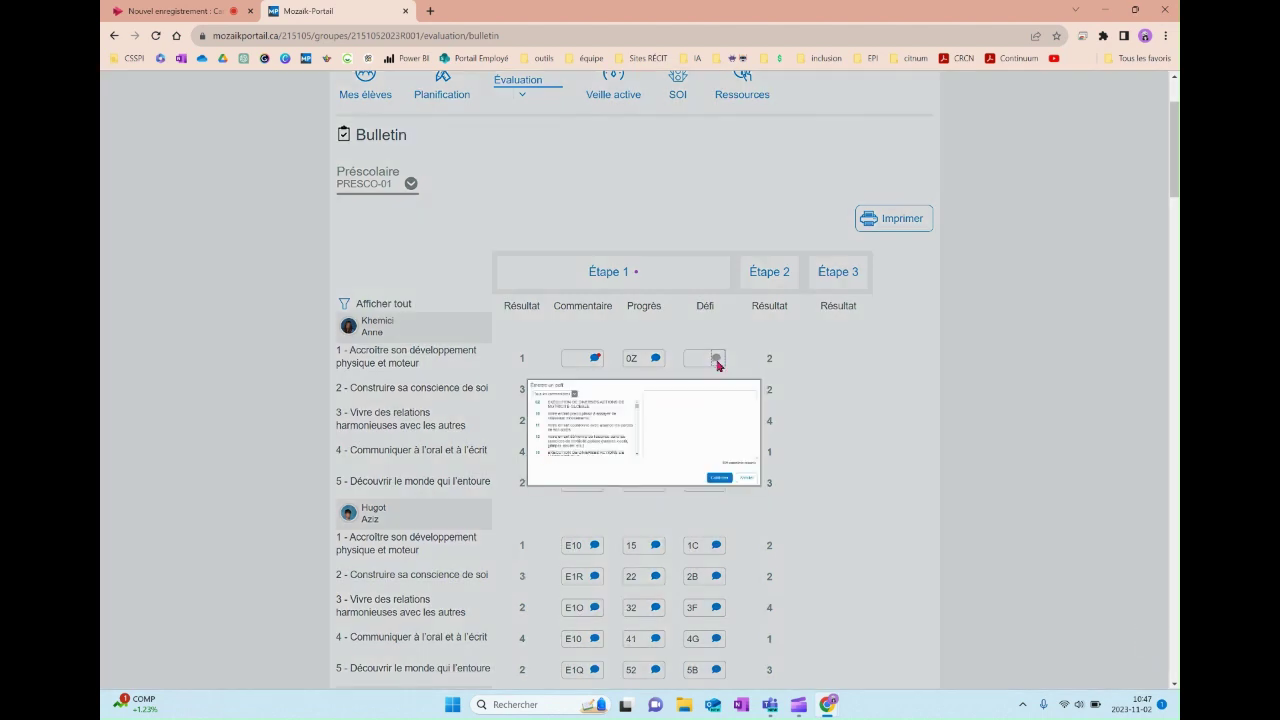
click(525, 439)
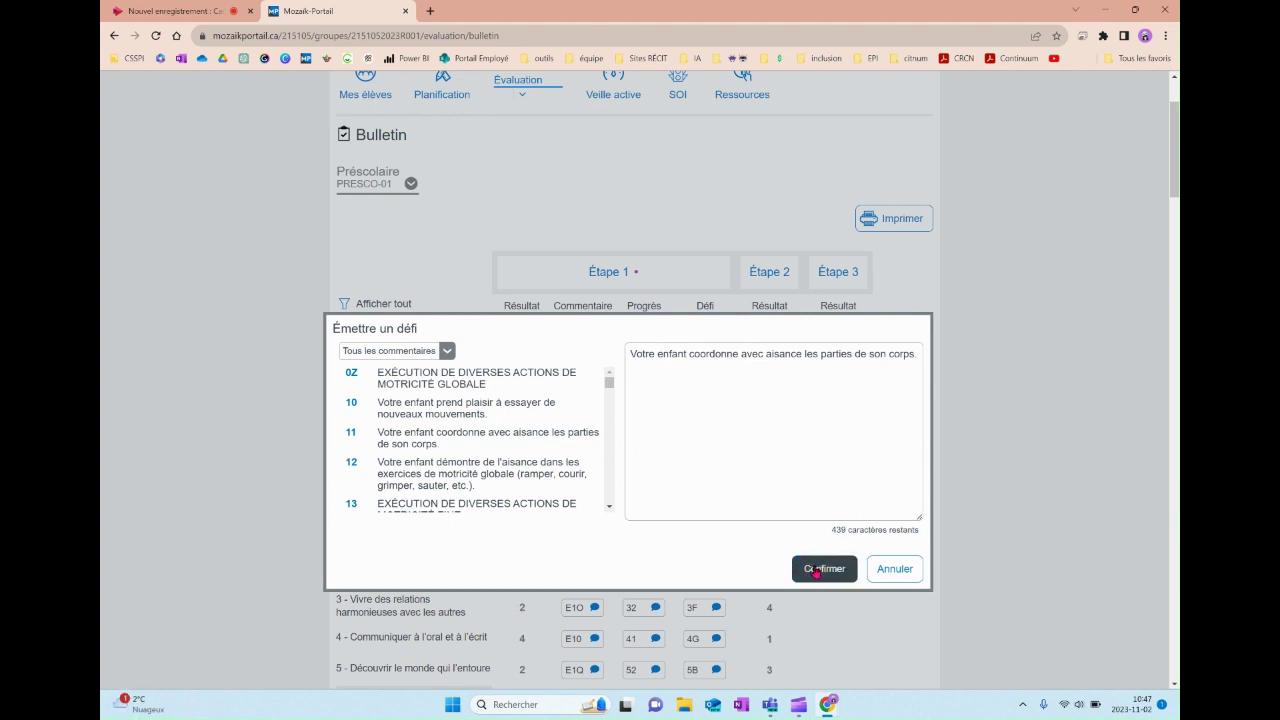
click(819, 569)
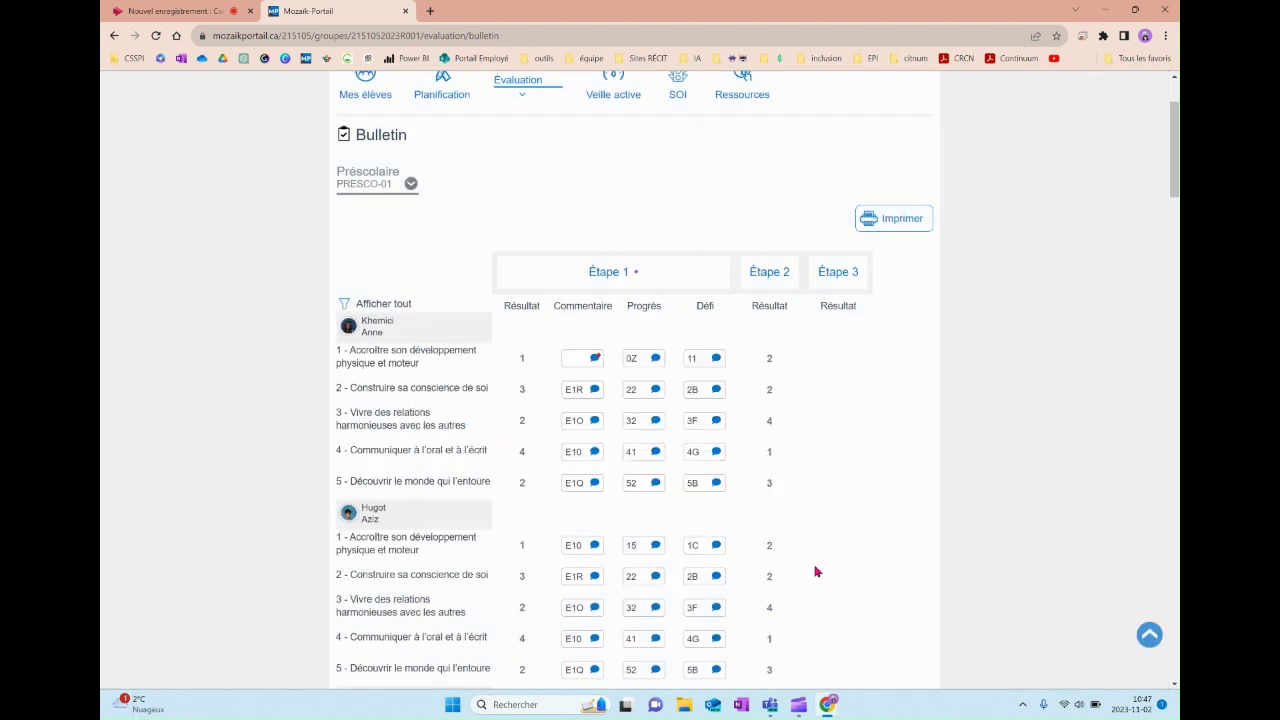
- Save the report card entries for the whole preschool group
scroll(715, 403, down, 5)
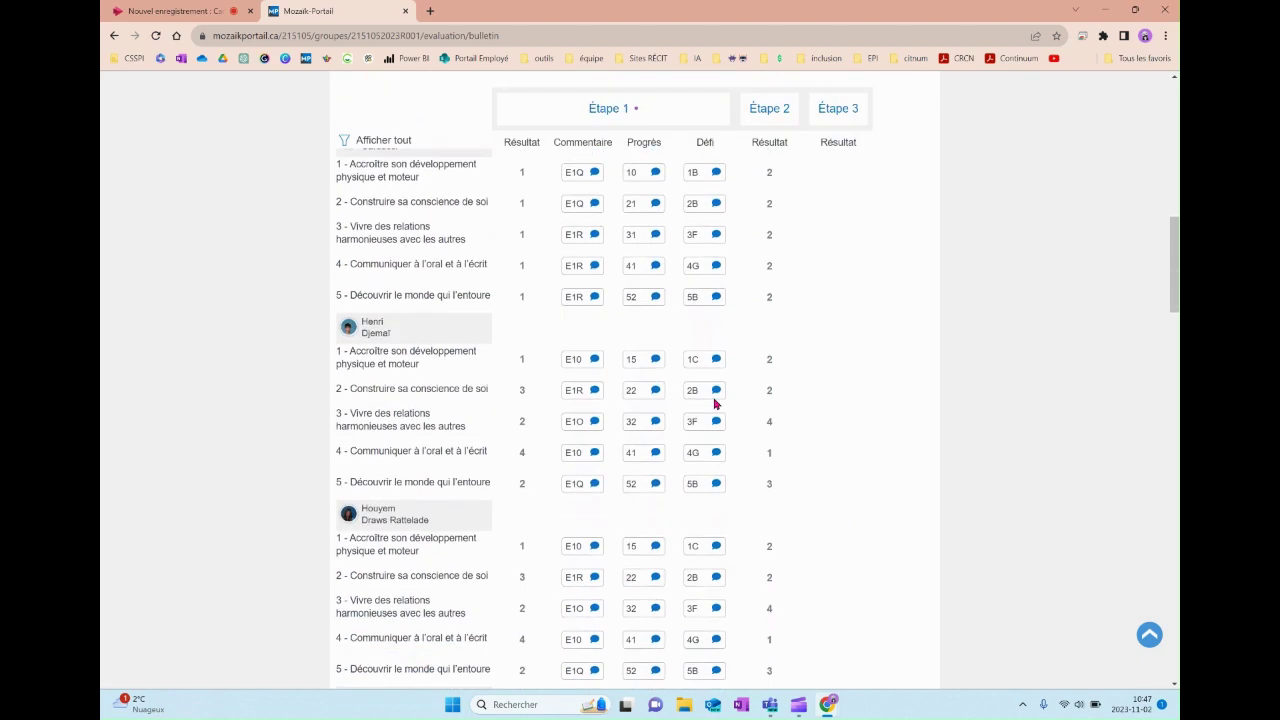
scroll(715, 403, down, 15)
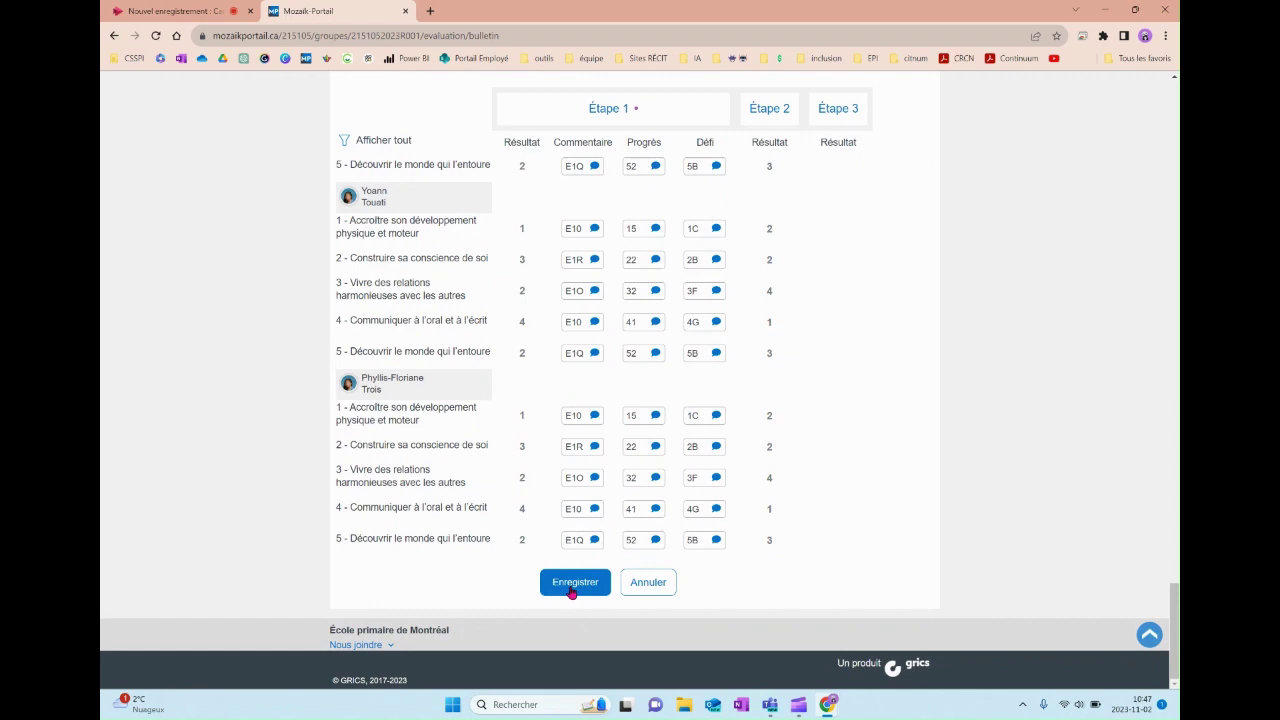
click(574, 589)
click(646, 584)
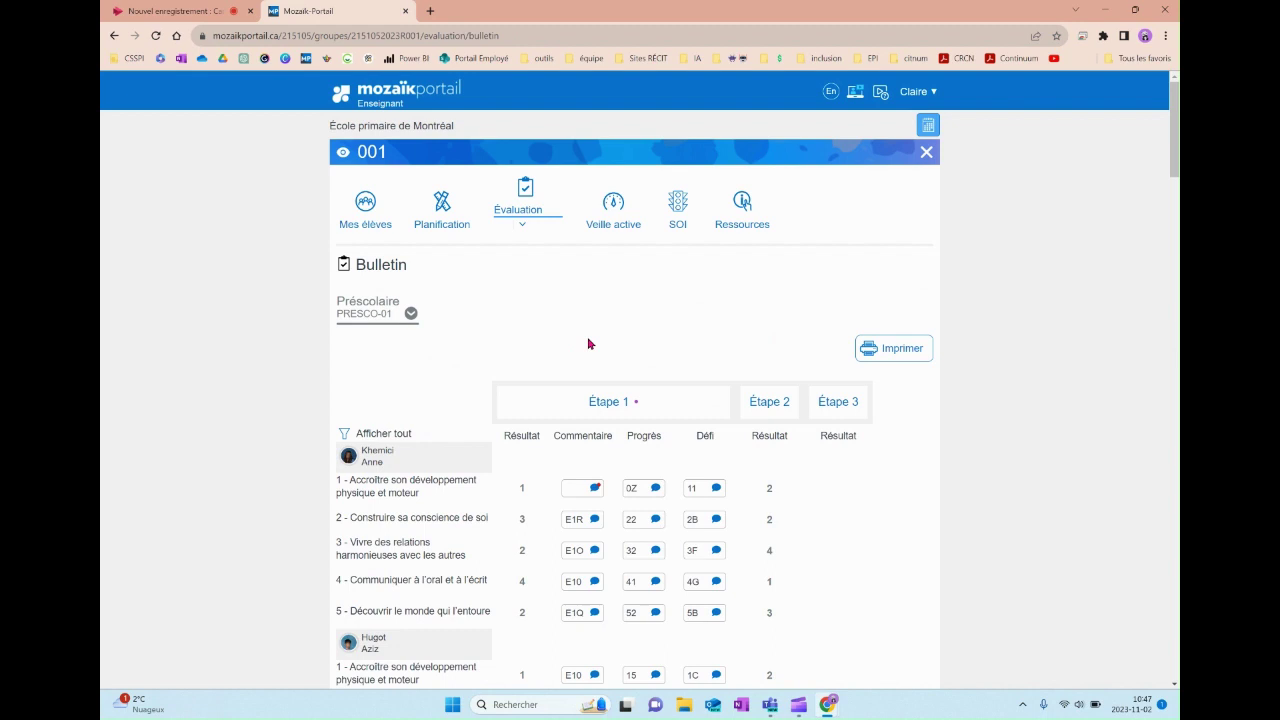
- Append bank comment 10 to the first student's competency 1 comment in Étape 1 and confirm it
scroll(586, 343, down, 2)
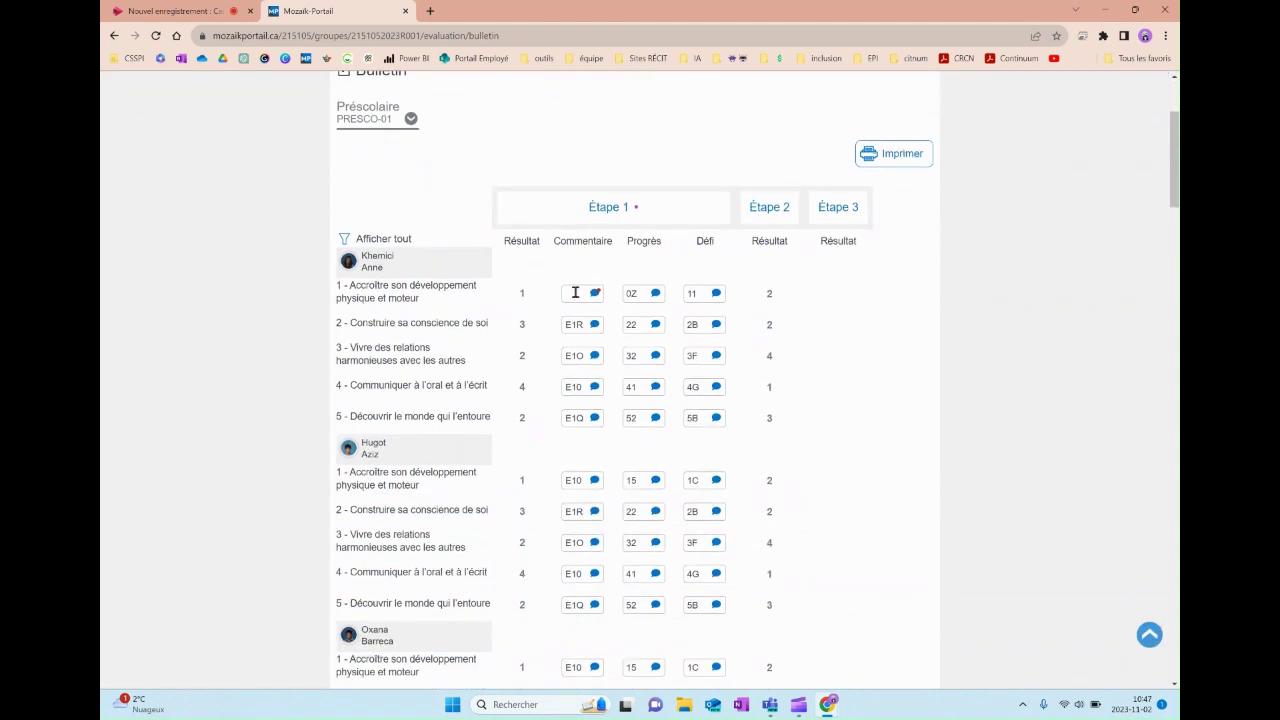
click(595, 293)
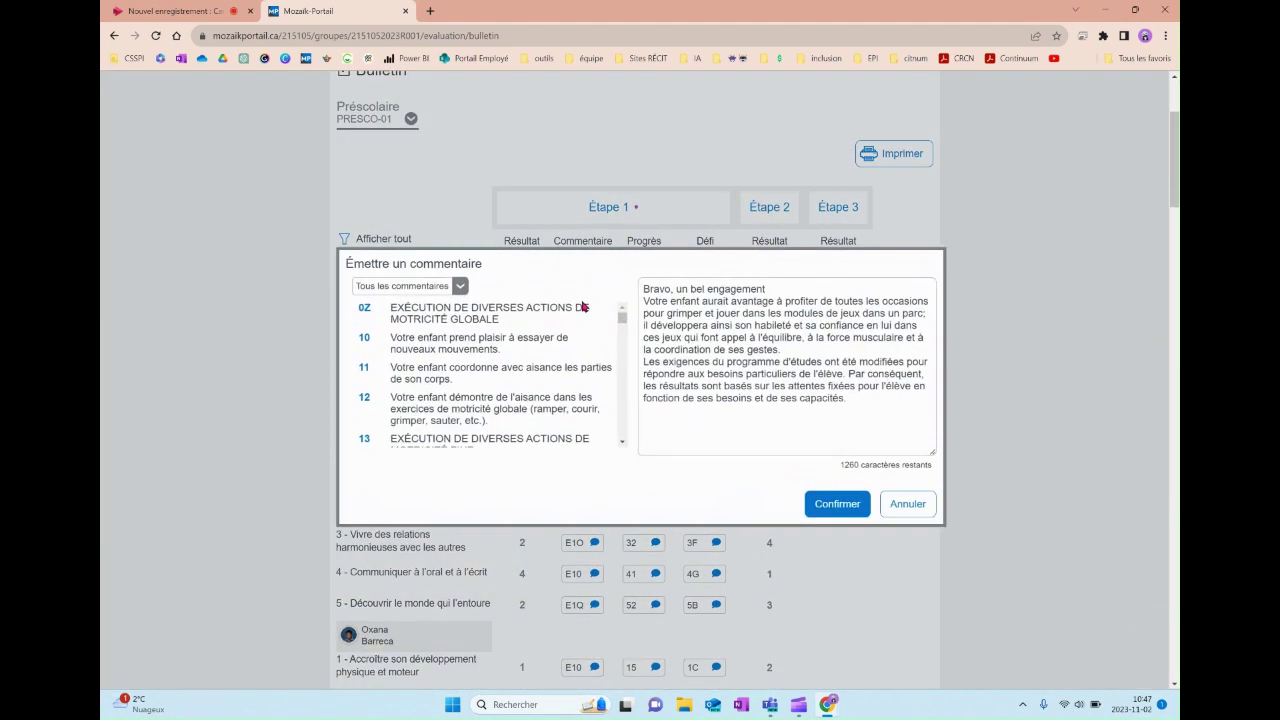
click(500, 347)
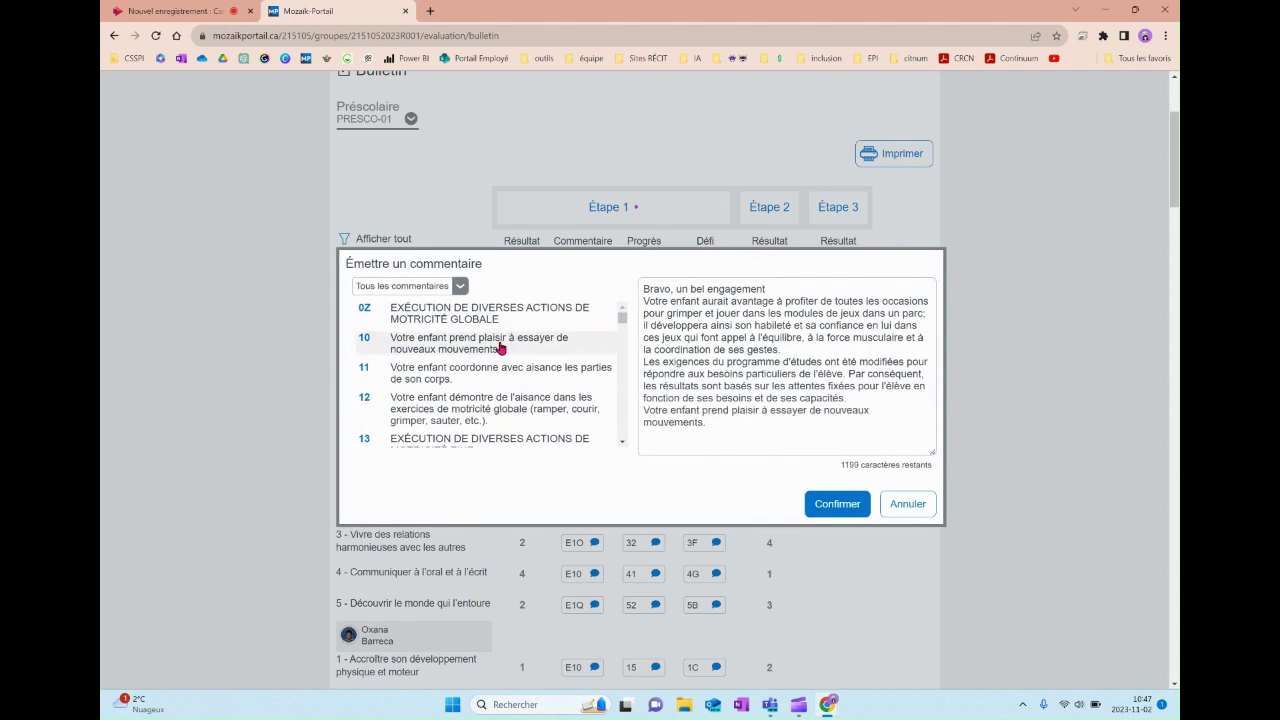
click(820, 503)
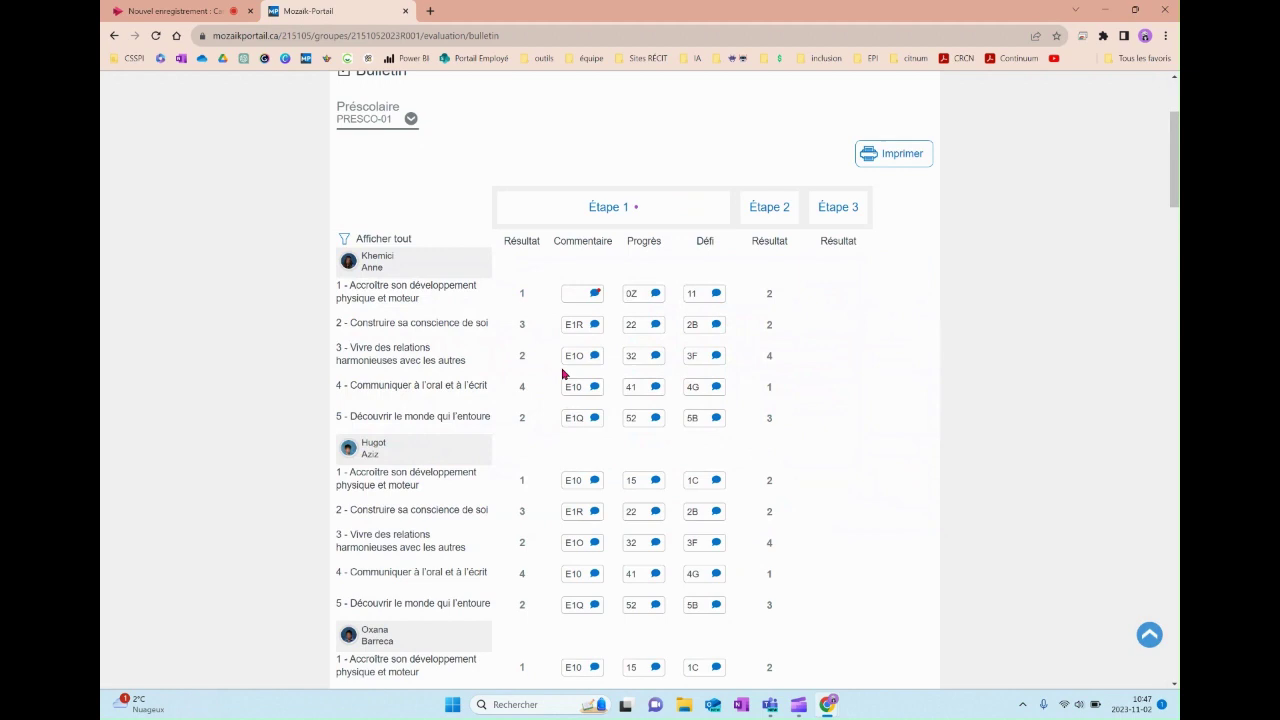
- Delete the whole comment text for the first student's competency 1 in Étape 1 and confirm
click(596, 297)
drag(707, 421, 636, 280)
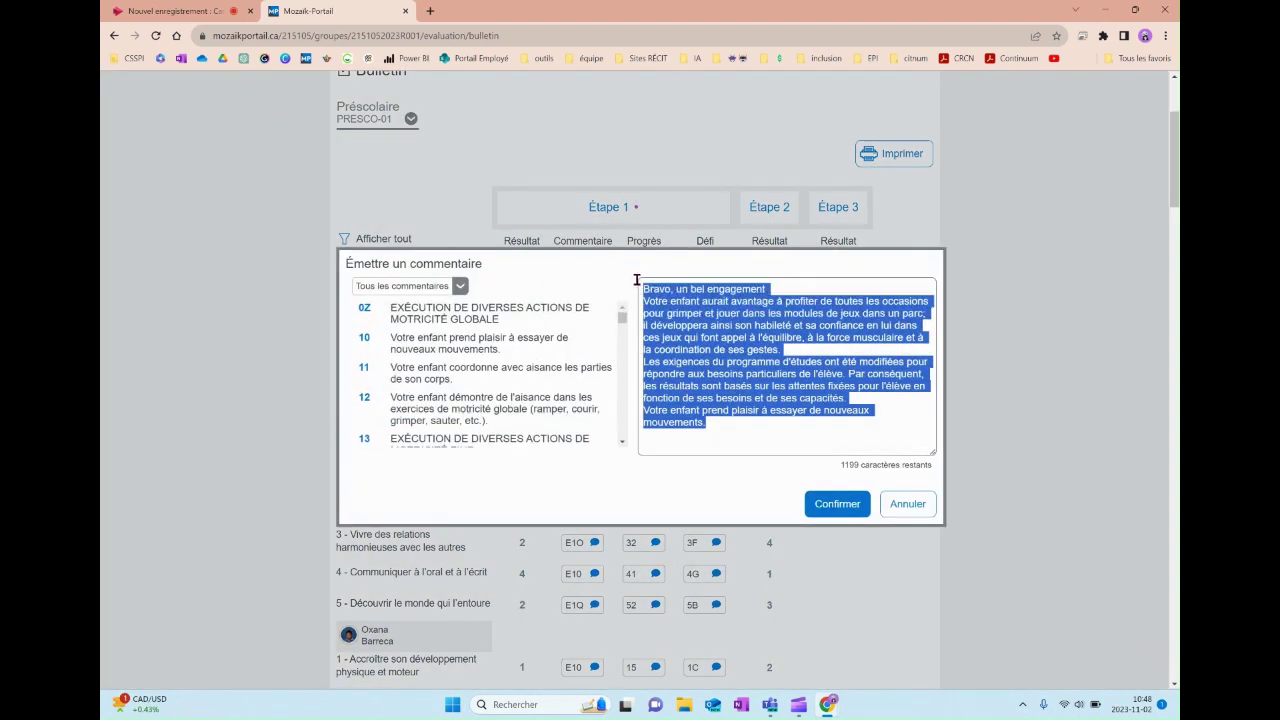
key(Delete)
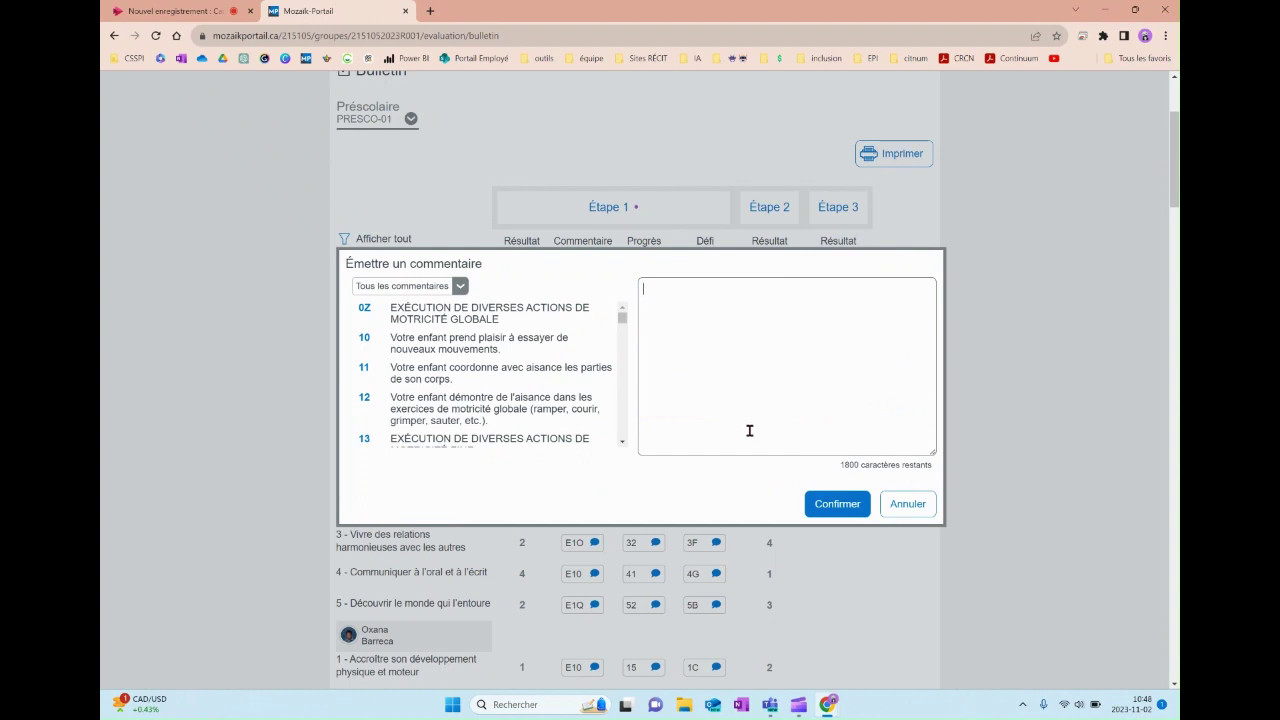
click(840, 504)
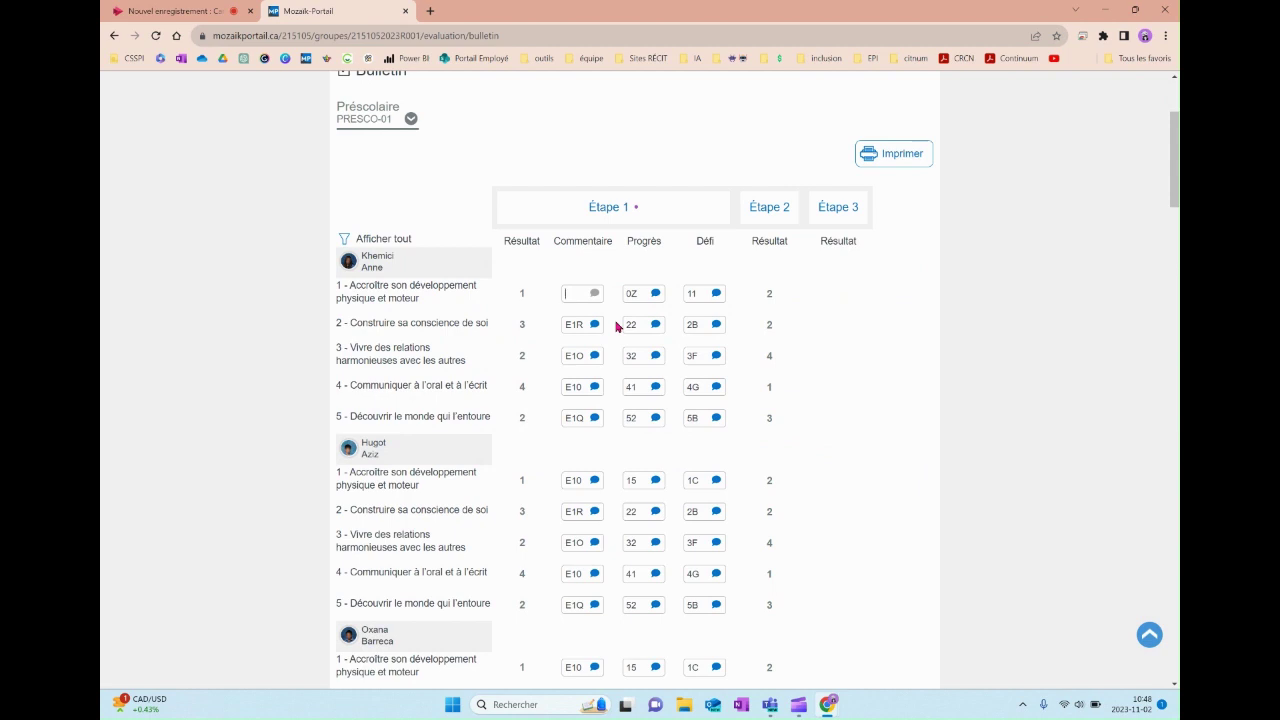
- Try to enter code E1 as the first student's competency 1 comment and check its comment text
text(E1)
key(Return)
click(595, 293)
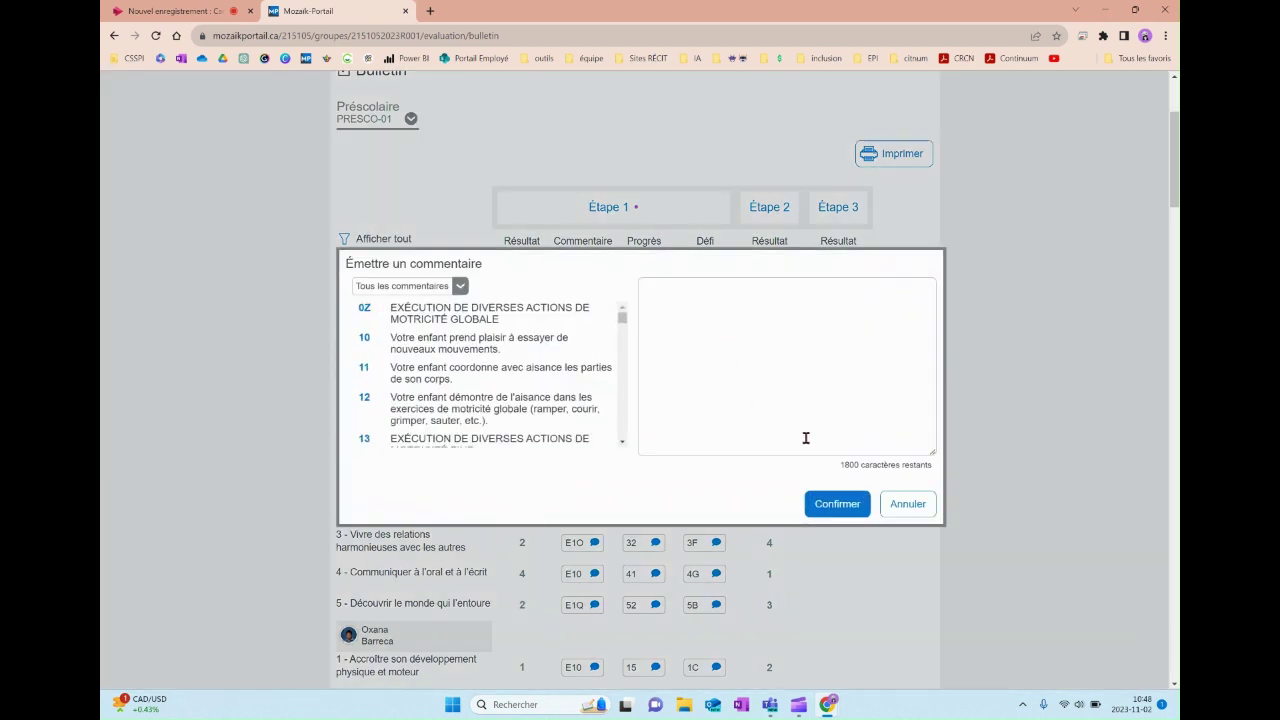
click(845, 505)
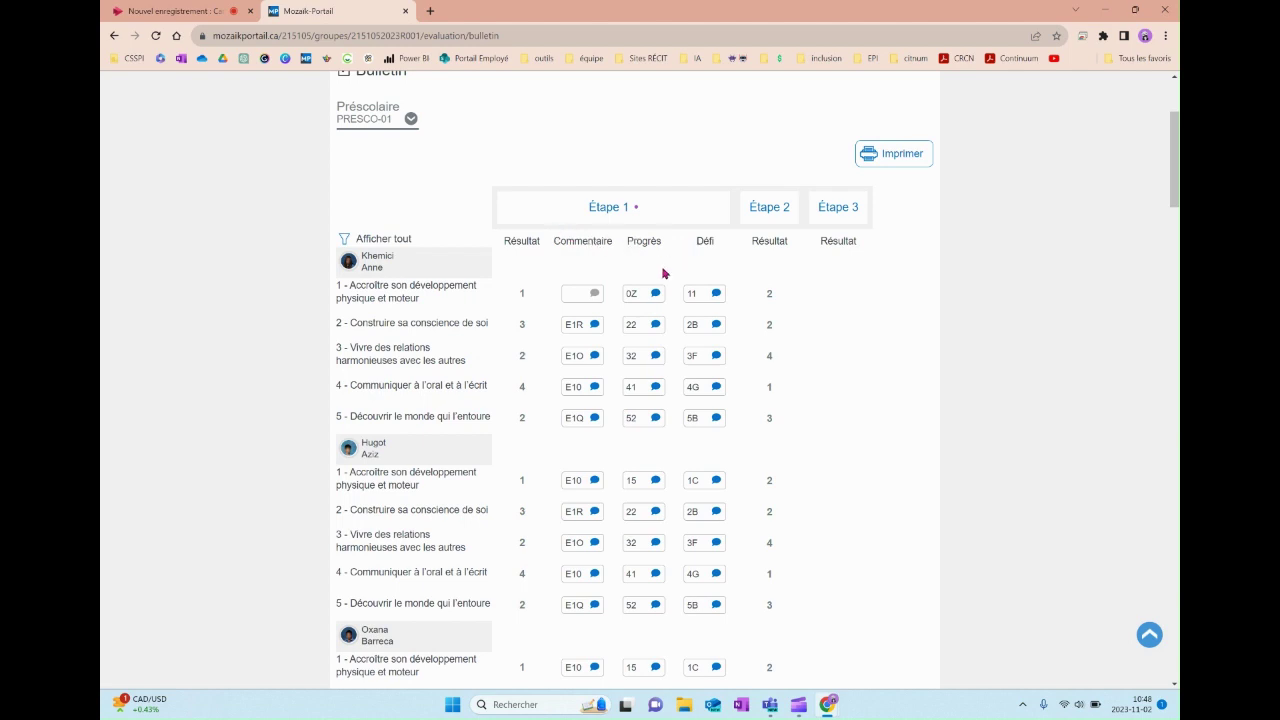
scroll(668, 280, down, 10)
scroll(674, 423, down, 8)
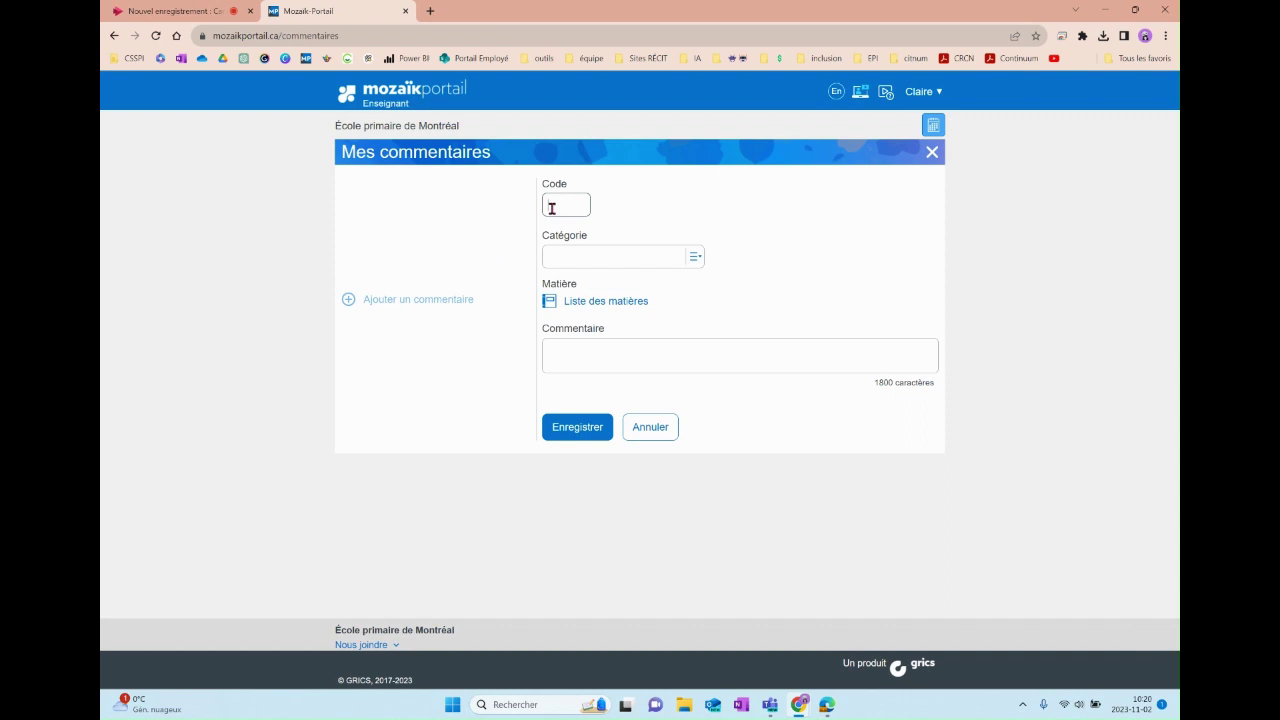
- Give the new personal comment the code C23 and the category "positifs", and view the subject list without choosing a subject
click(556, 207)
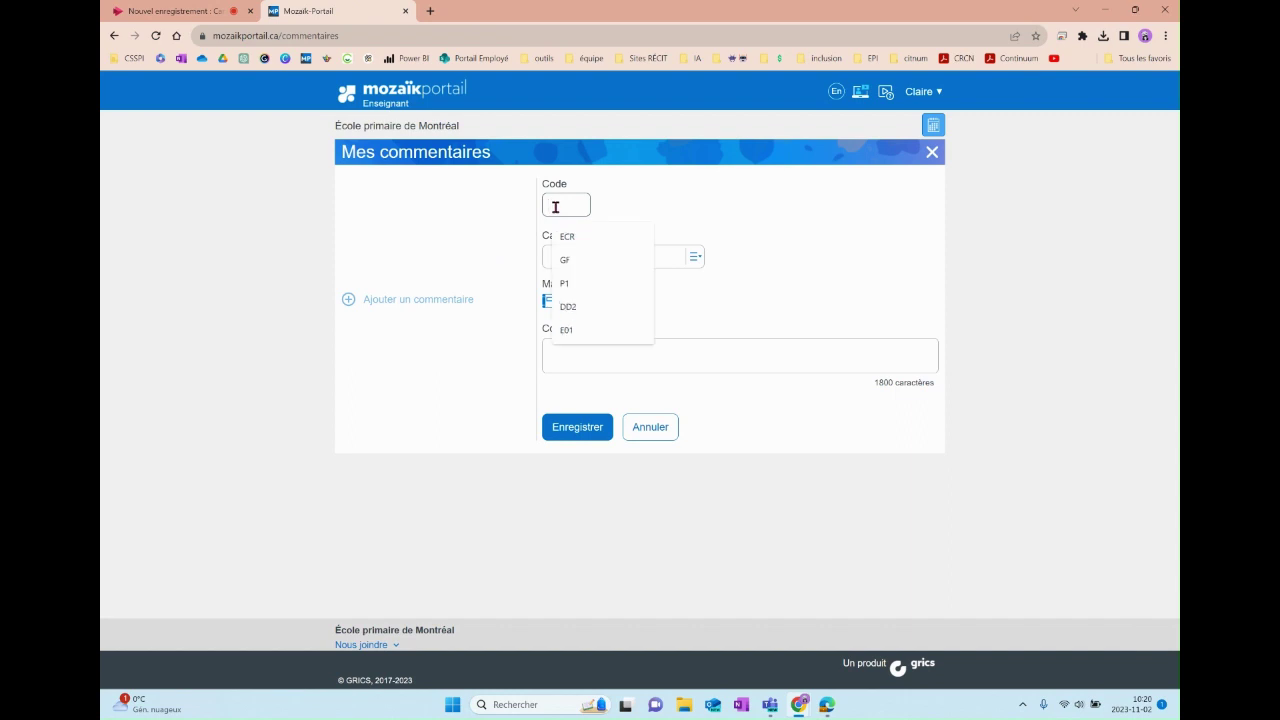
text(C23)
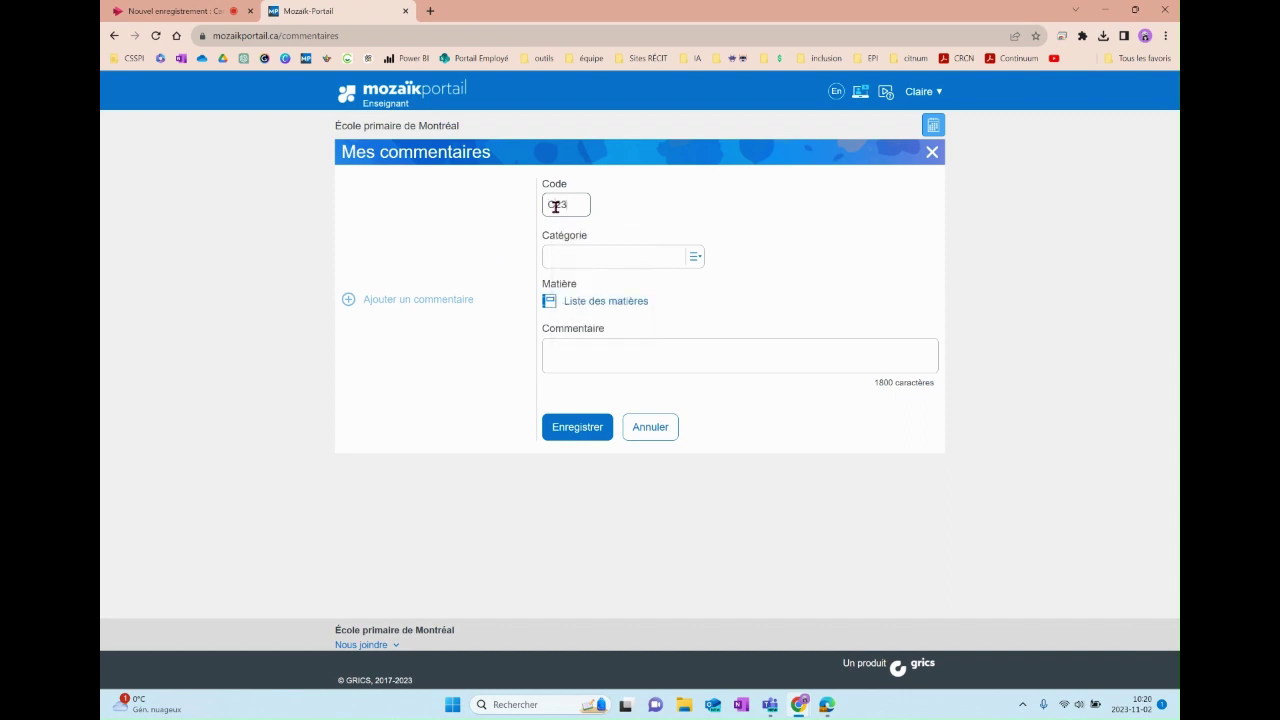
click(614, 253)
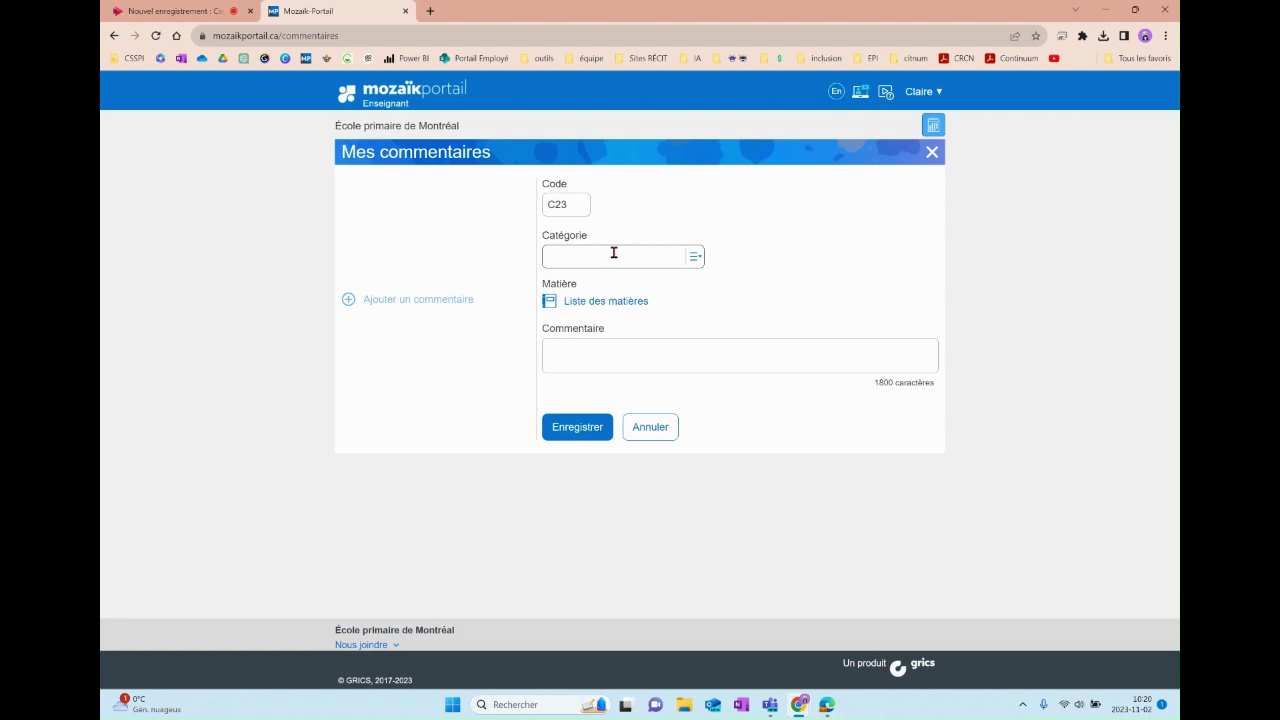
text(positifs)
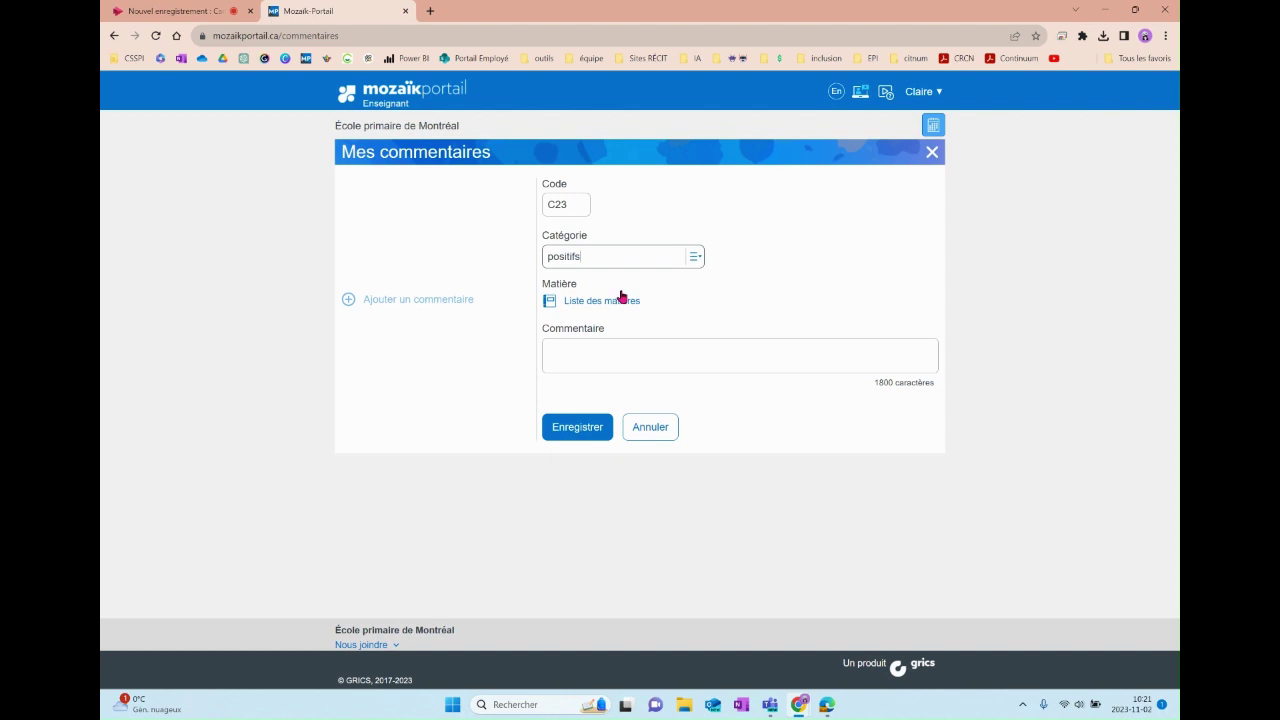
click(615, 300)
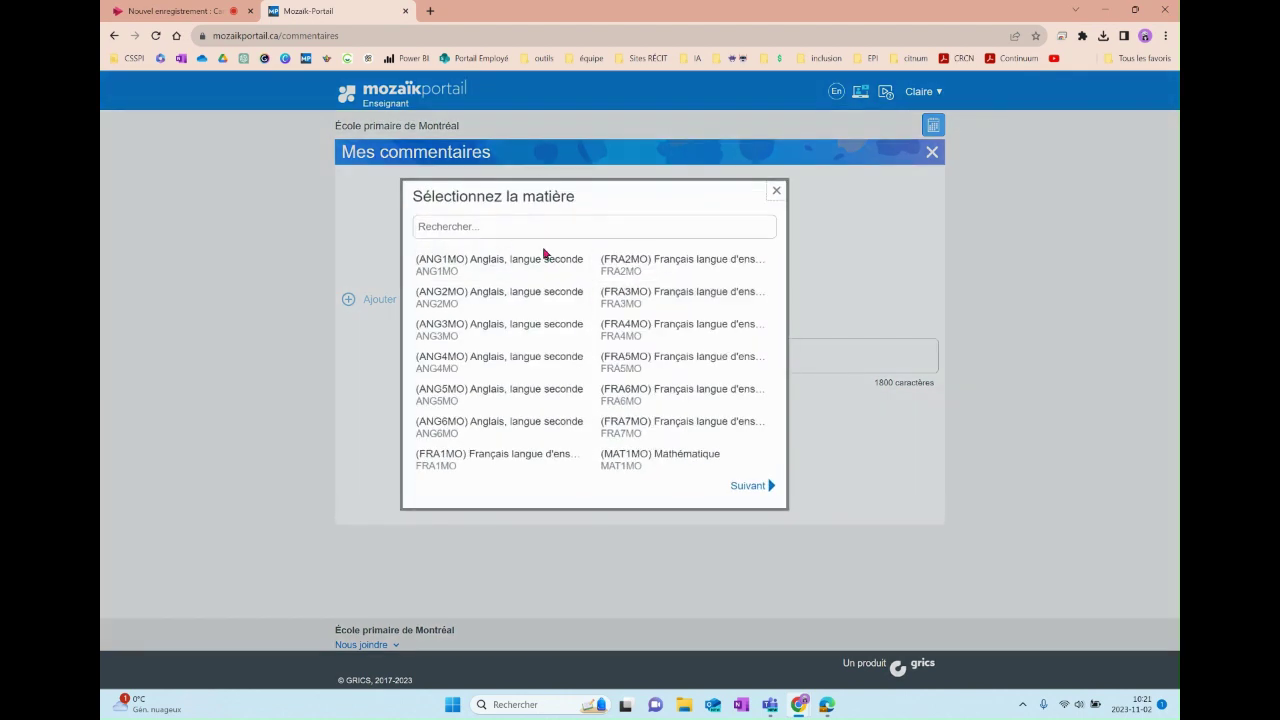
click(776, 192)
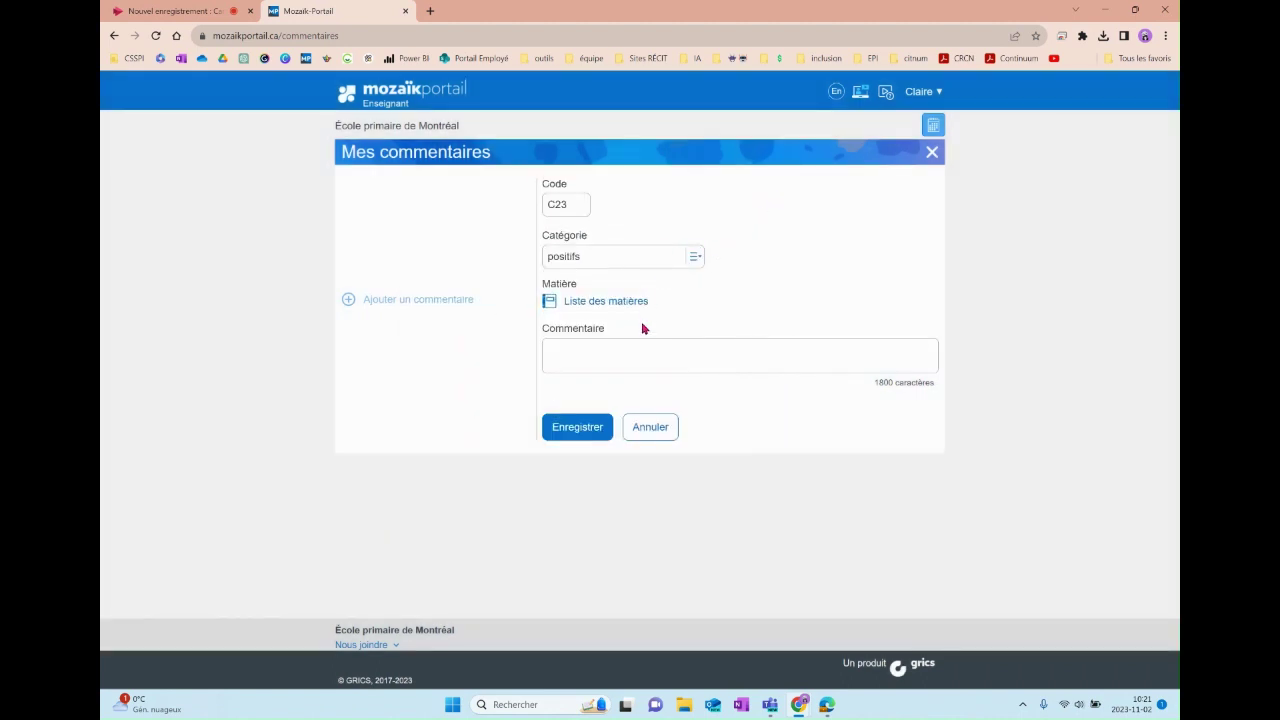
- Enter "fgyopdk^l;" as the text of comment C23 and save the comment
click(629, 350)
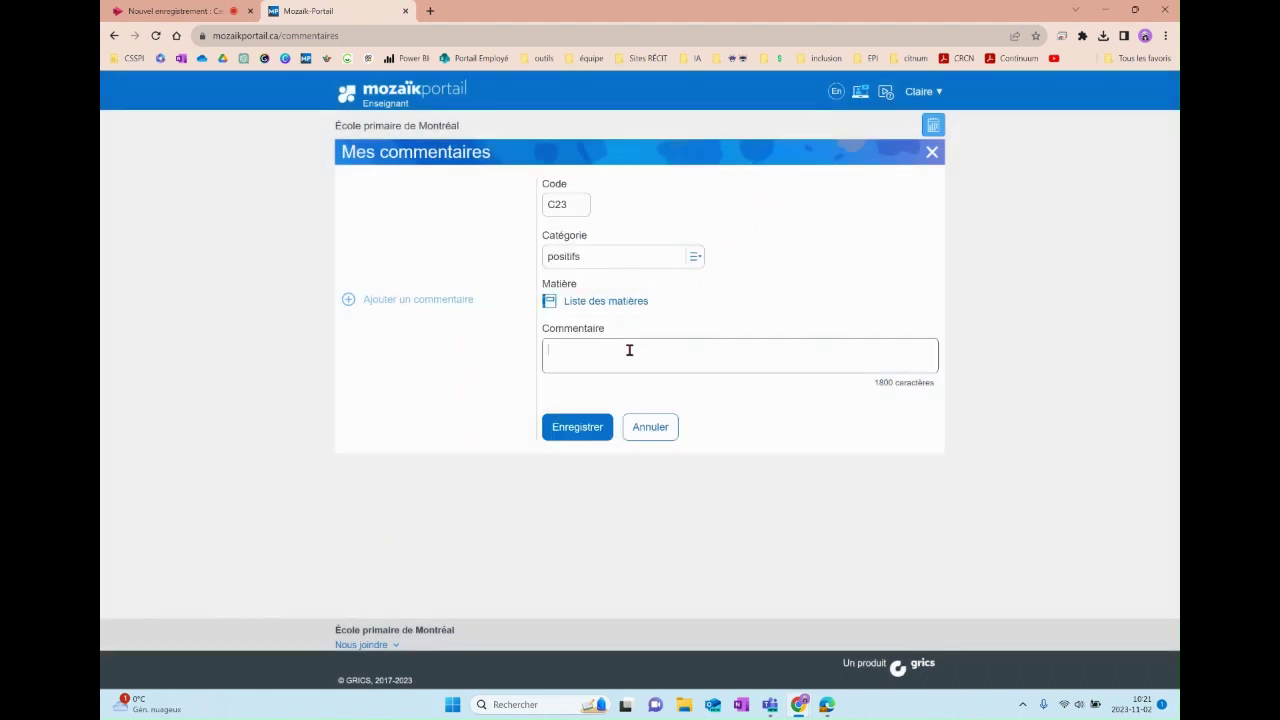
text(fgyopdk^l;)
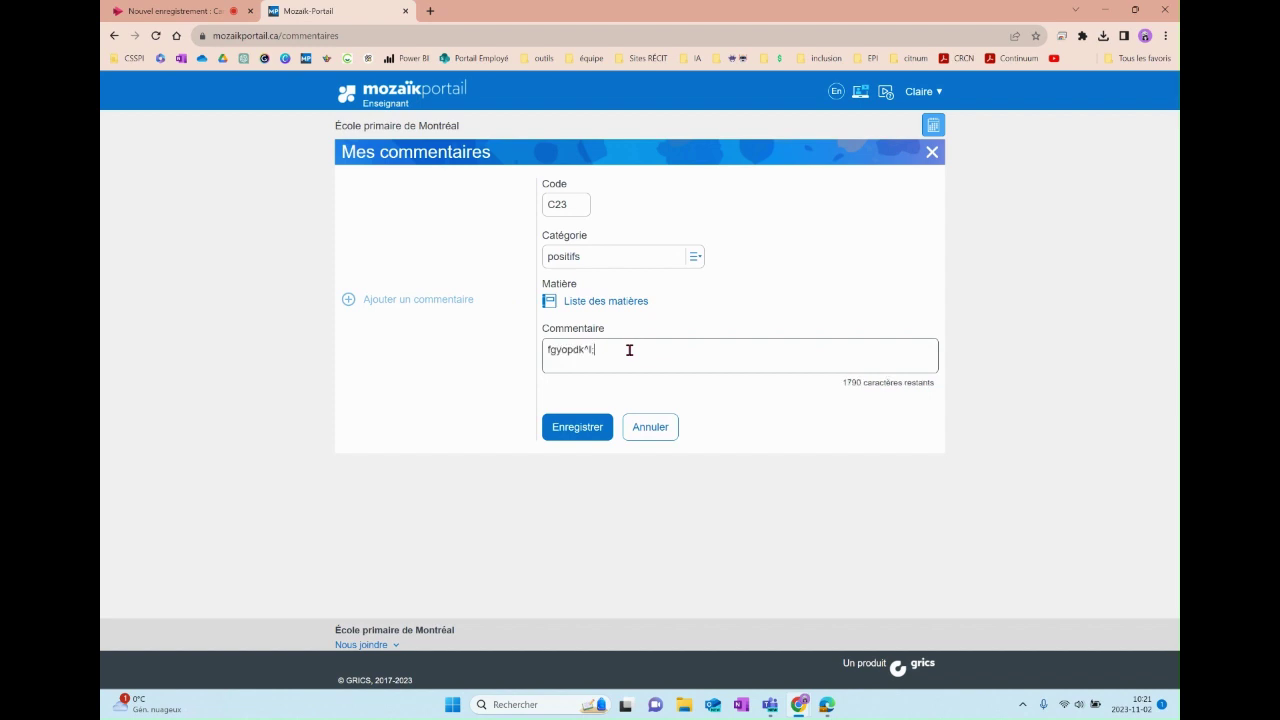
click(605, 438)
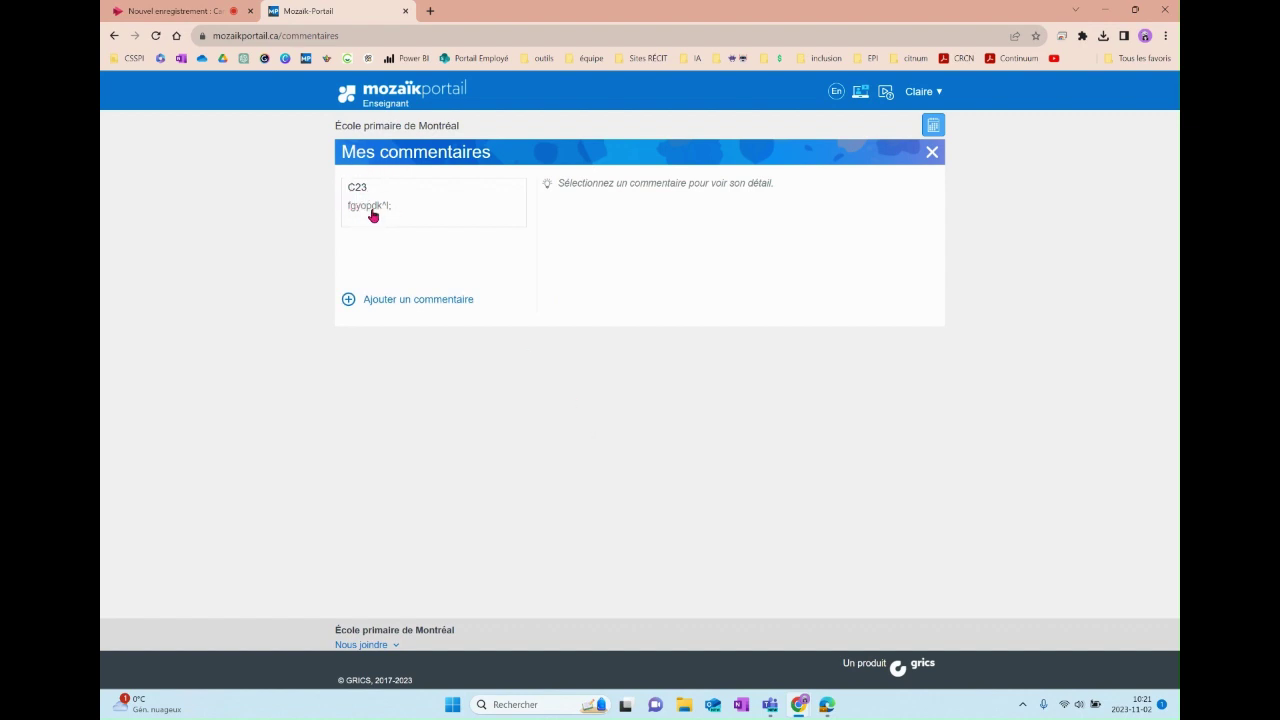
- Clear the category of comment C23 and save the change
click(405, 299)
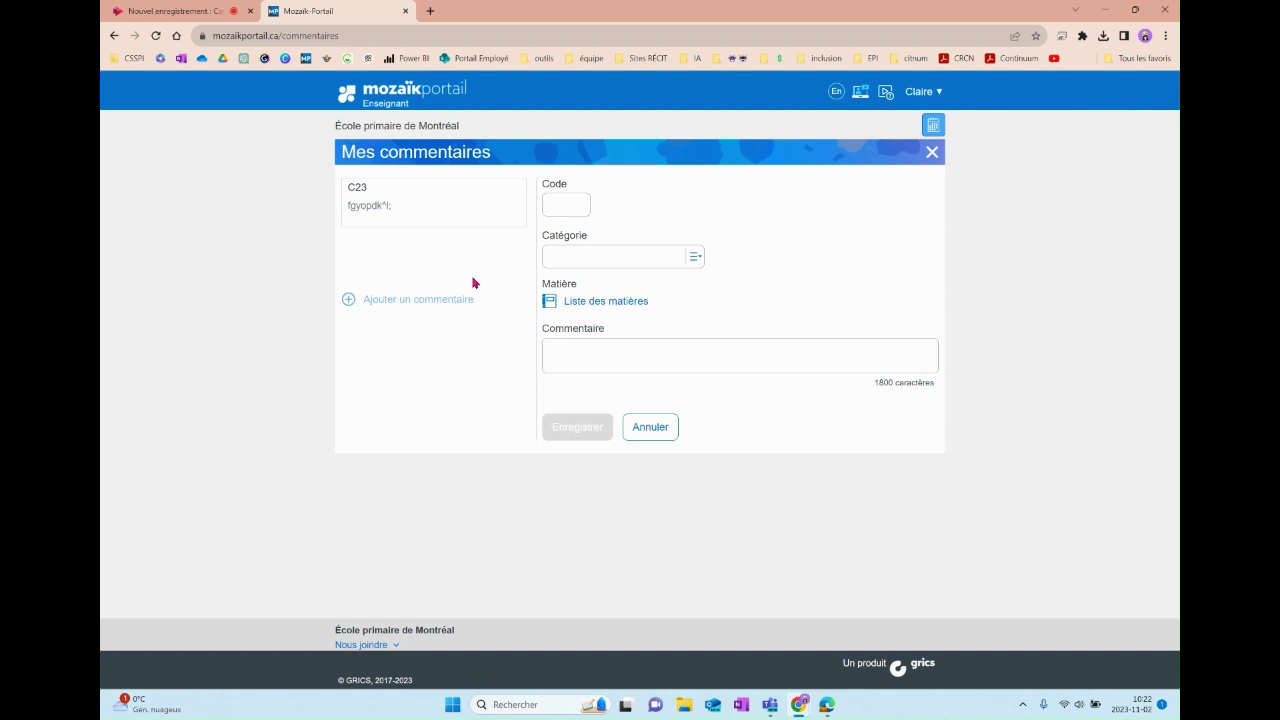
click(365, 211)
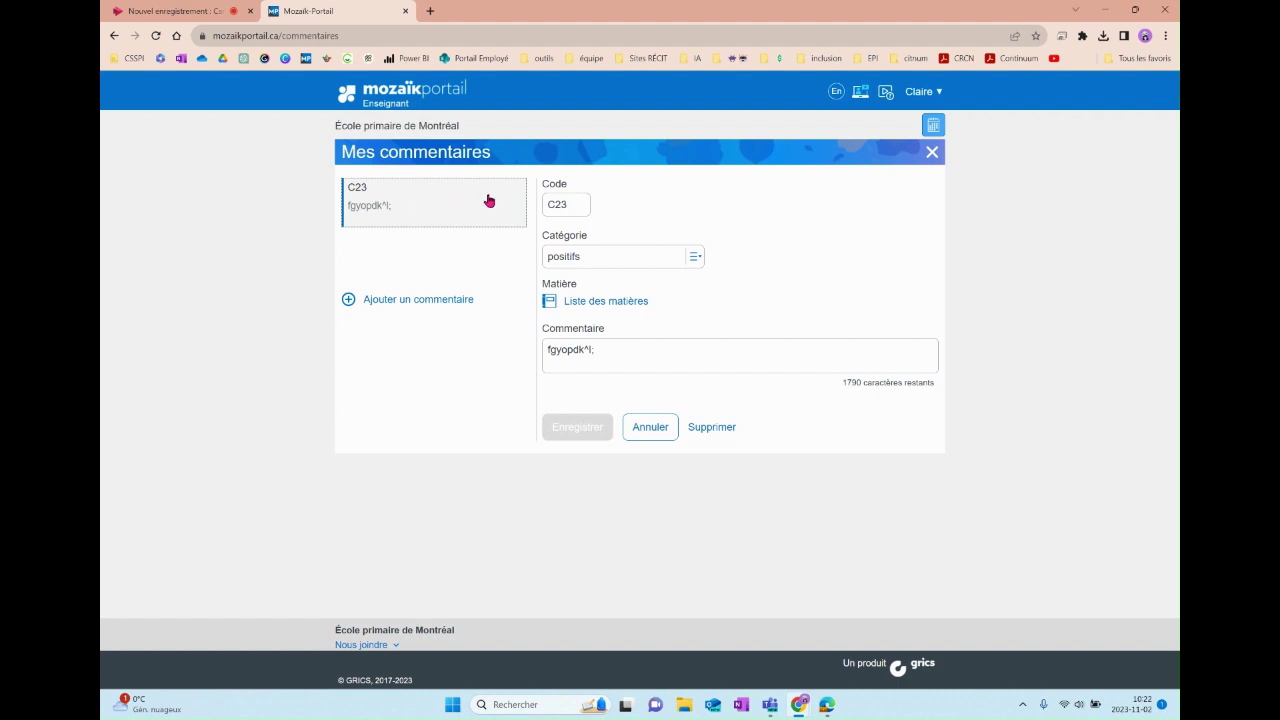
drag(626, 260, 541, 263)
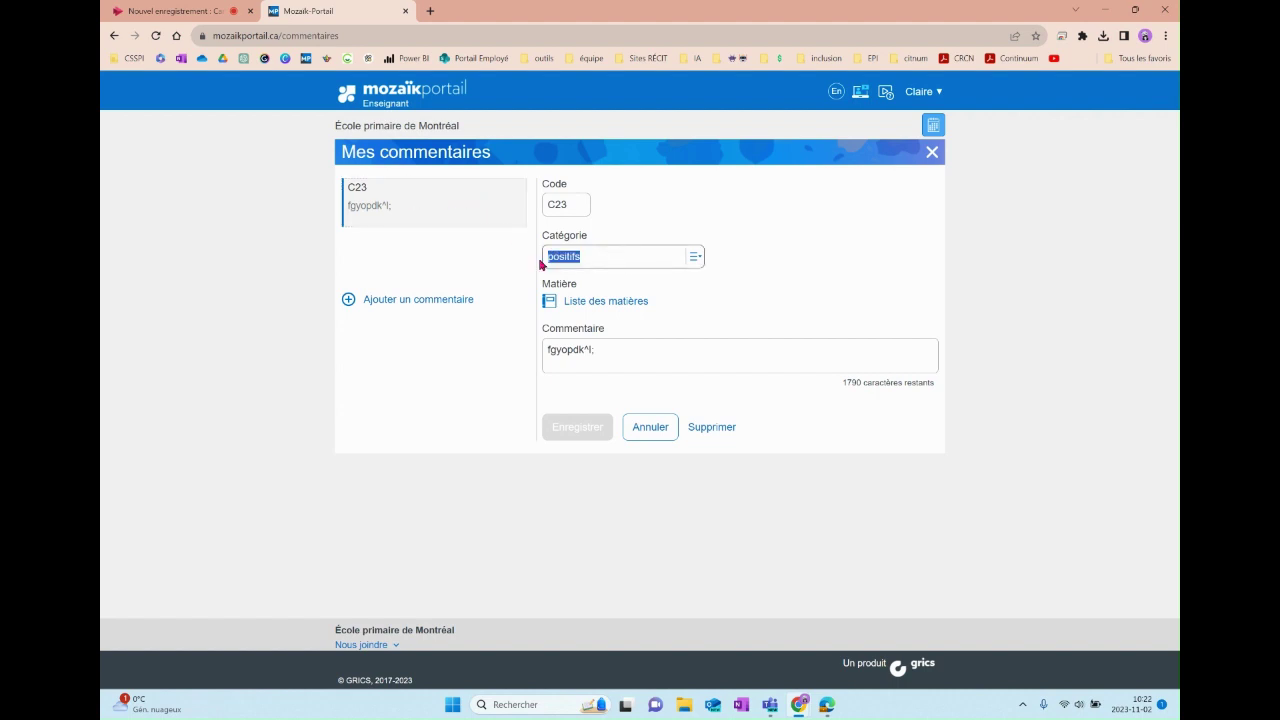
key(BackSpace)
click(578, 427)
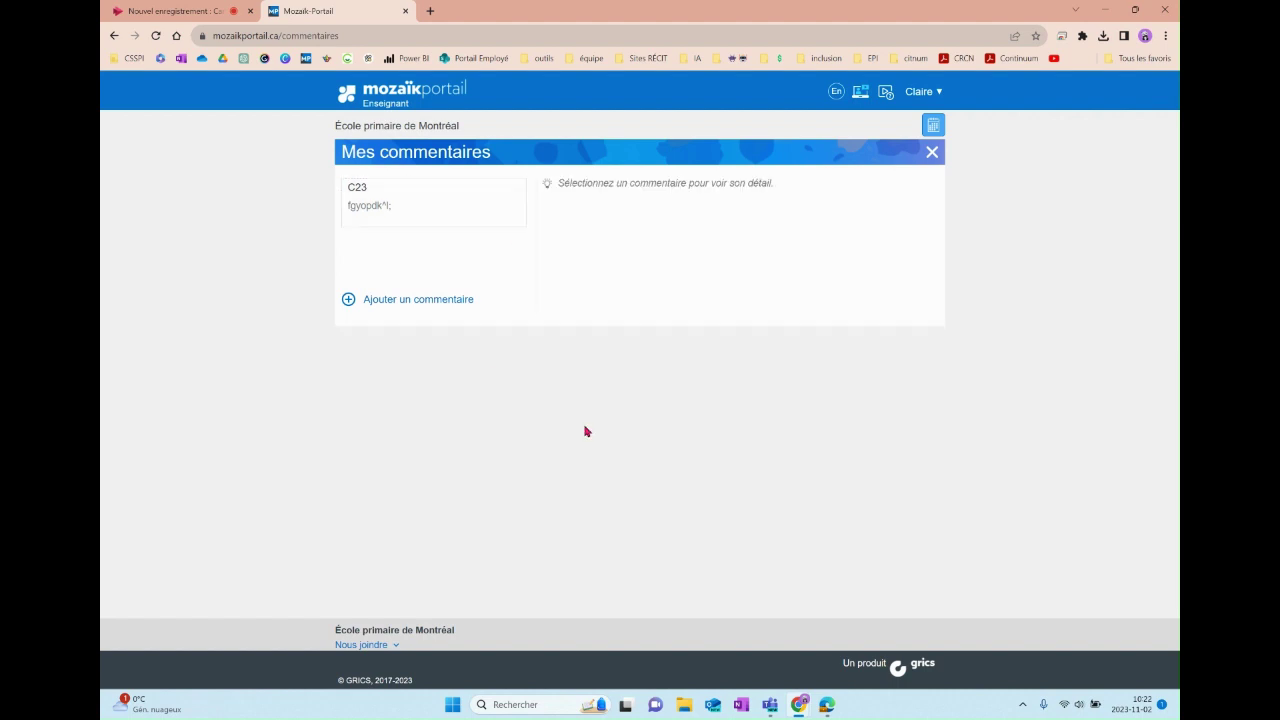
- Delete comment C23 from the personal comments and confirm the deletion
click(360, 211)
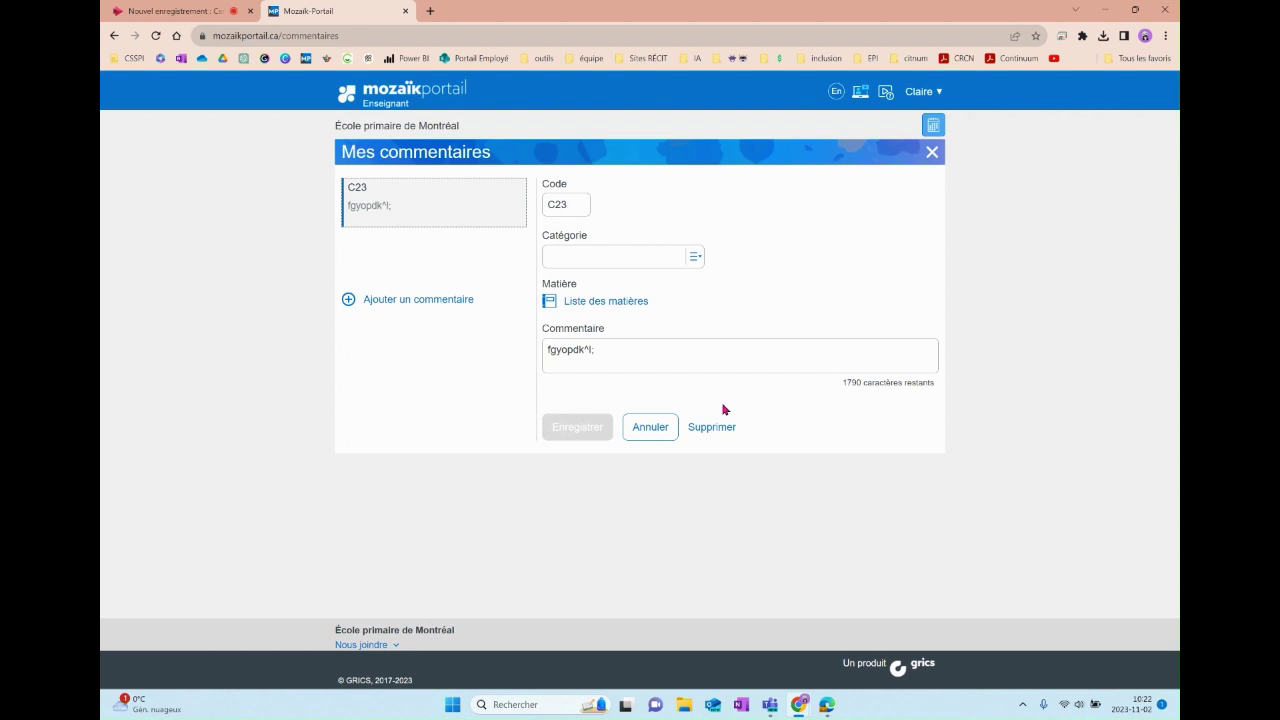
click(727, 430)
click(699, 392)
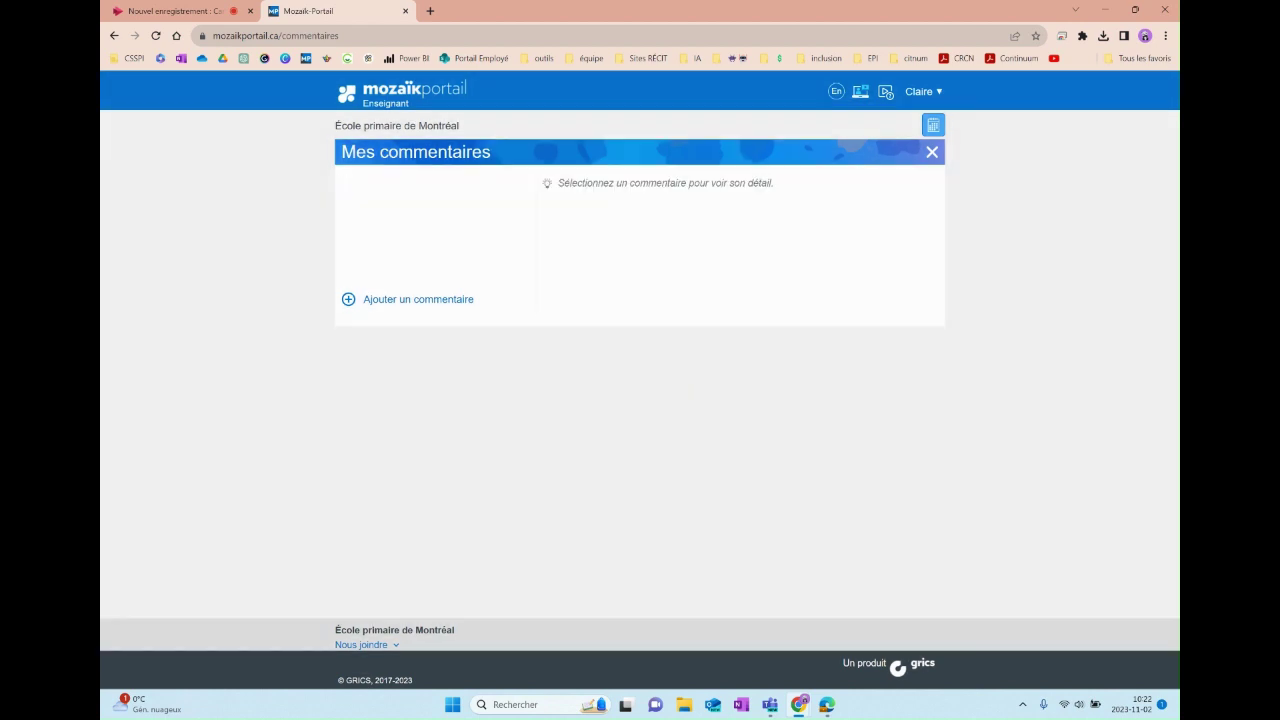
- Close the personal comments, reopen the comment bank from the home page and start a new comment
click(932, 149)
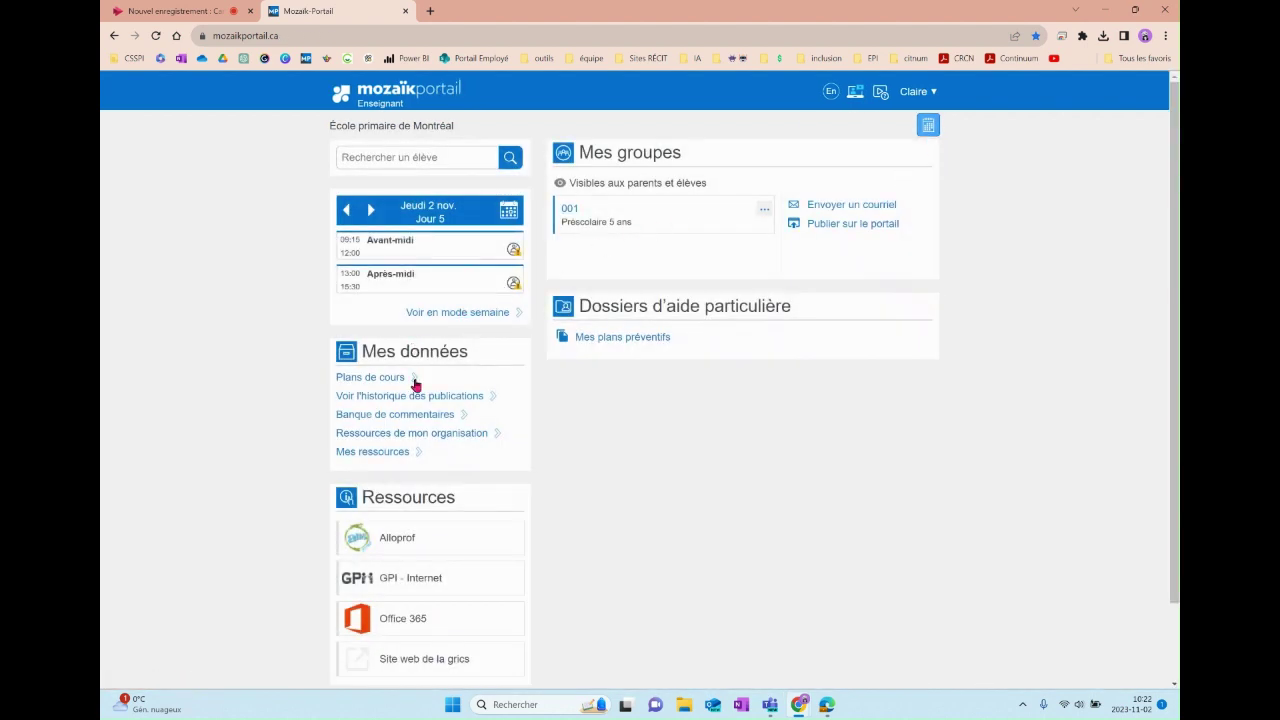
click(410, 414)
click(417, 300)
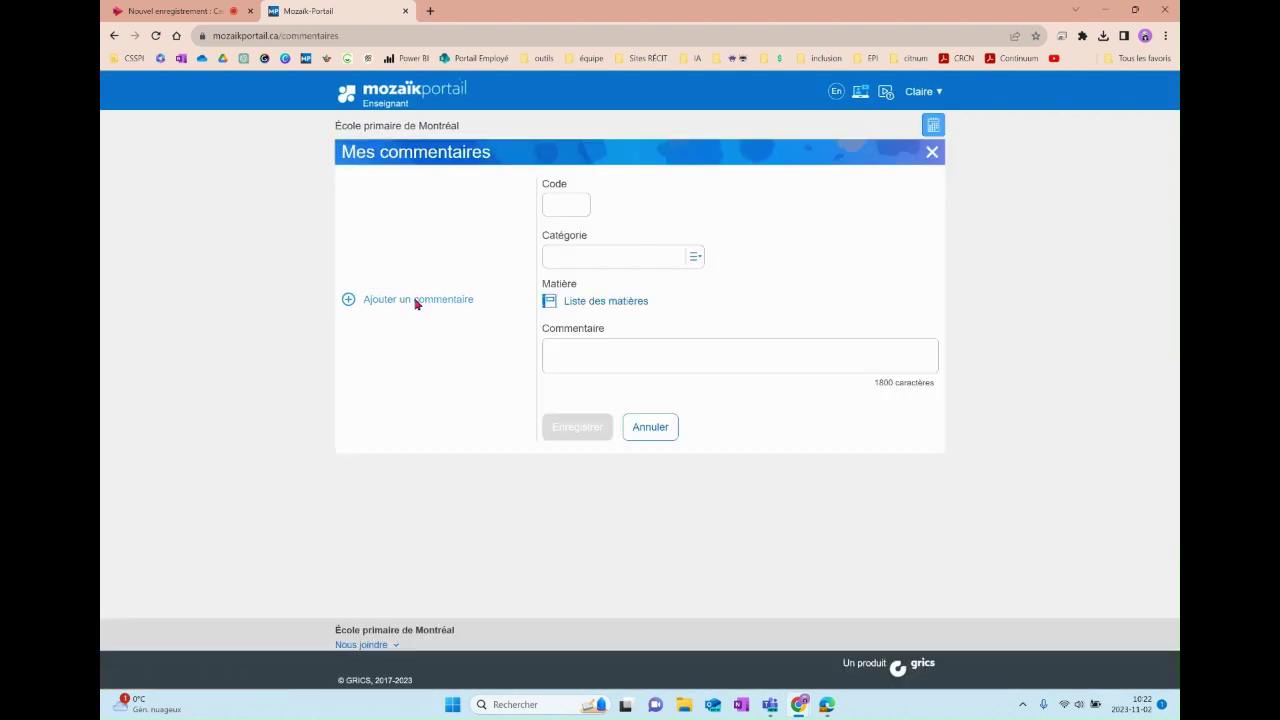